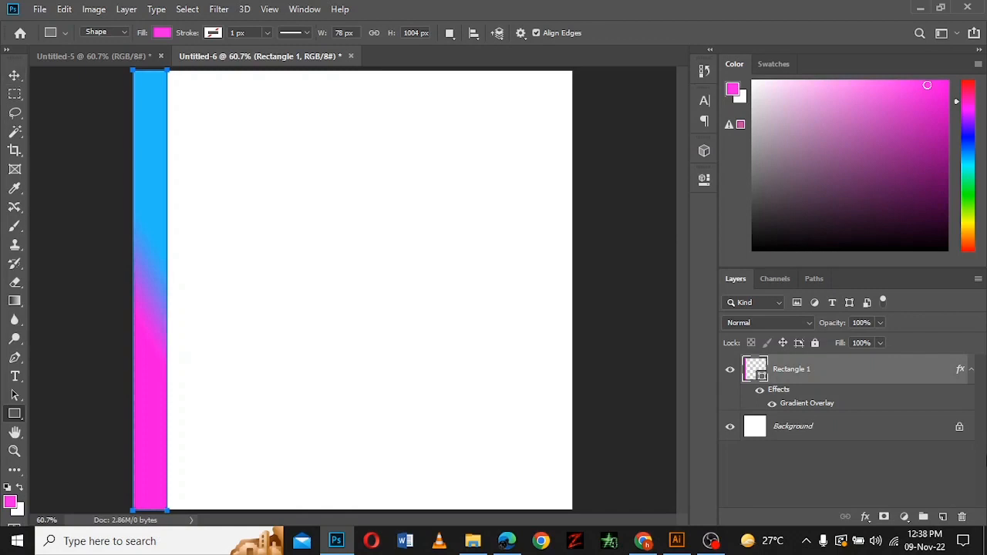
Duplicate the blue-to-pink gradient bar and place the copy along the right edge of the canvas
key(ctrl+j)
key(v)
drag(139, 236, 545, 239)
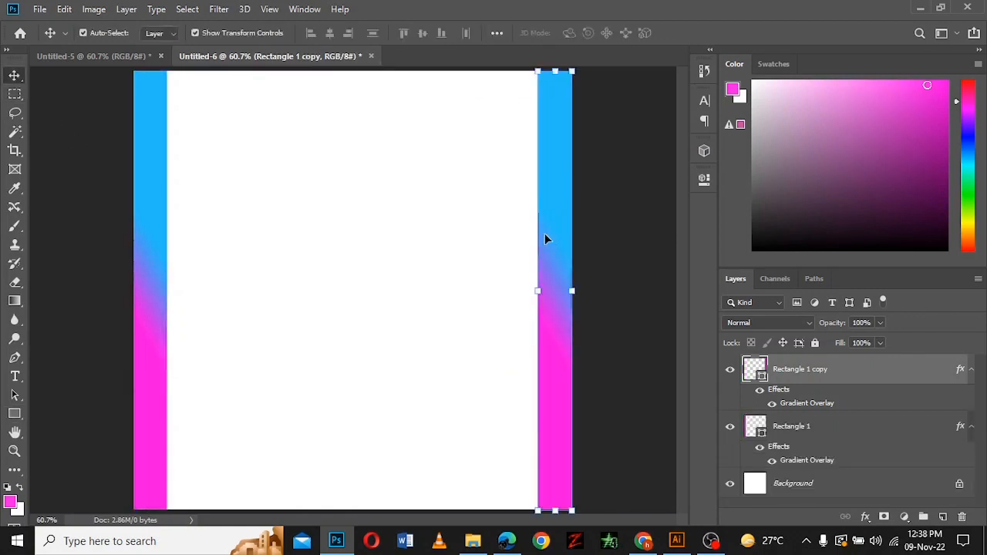
key(ctrl+t)
click(695, 33)
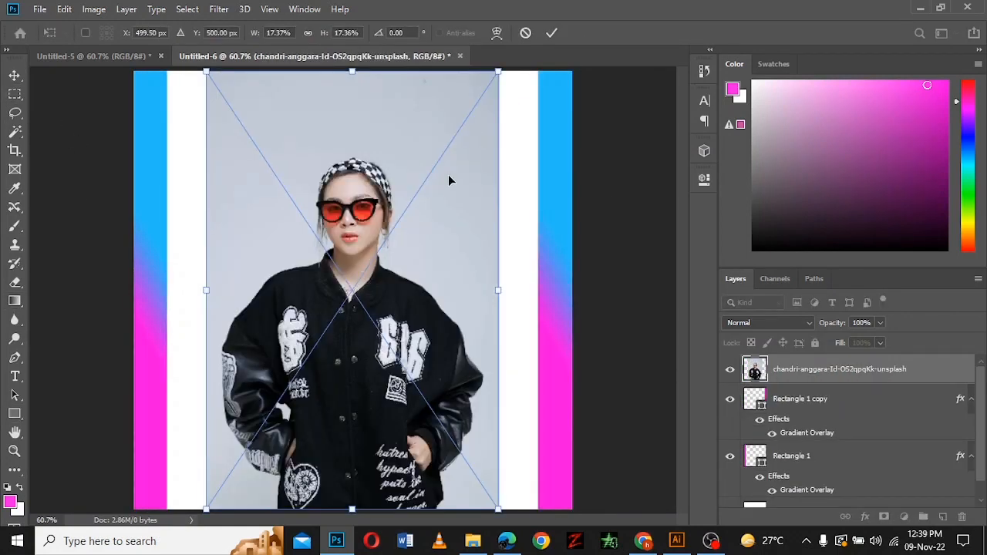
Scale the placed photo of the woman to about 21% and position it between the two gradient bars
drag(449, 175, 437, 276)
drag(487, 172, 561, 92)
drag(391, 256, 378, 200)
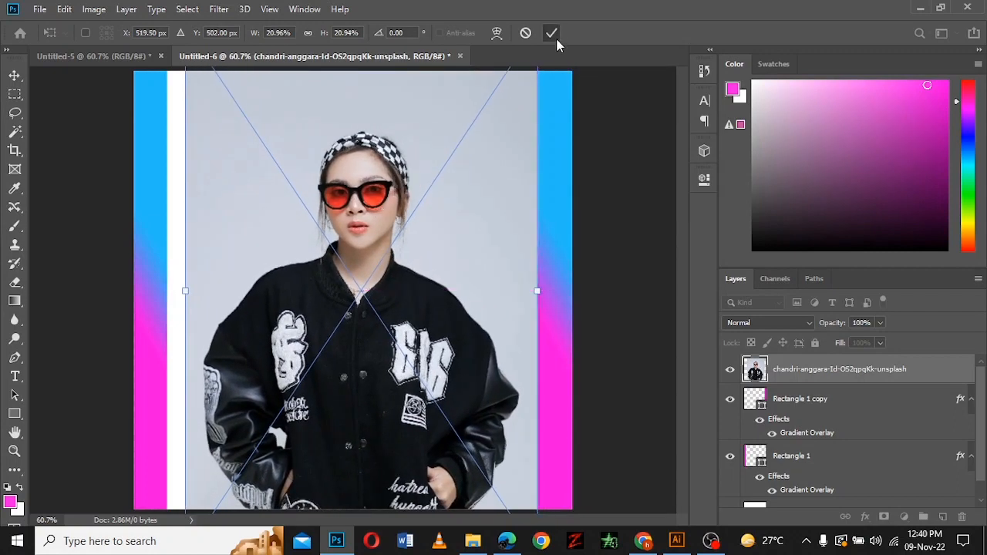
click(552, 33)
Select the woman in the photo automatically with Select Subject
key(g)
click(14, 131)
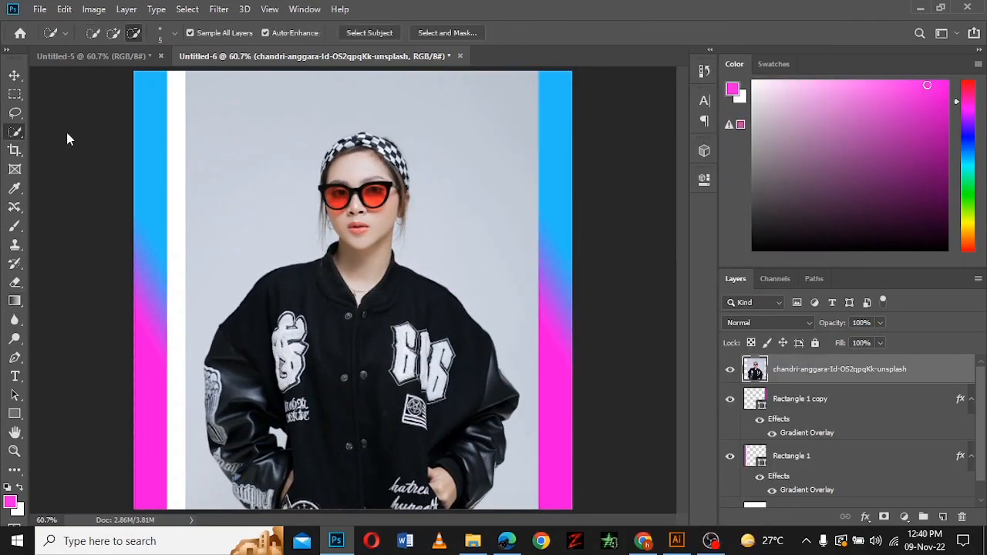
click(391, 33)
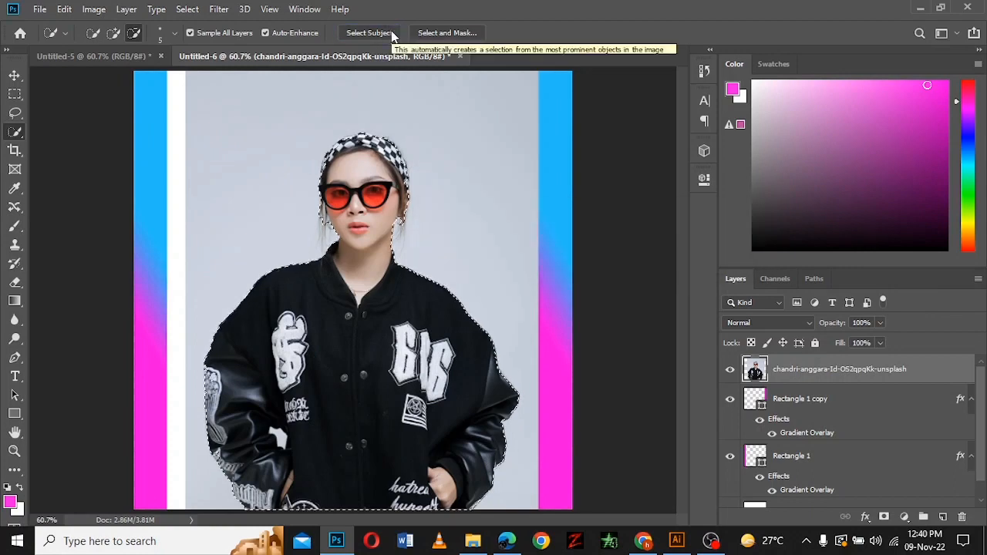
Refine the selection edge in Select and Mask along the loose hair strands and around the checkered headband
click(447, 32)
key(ctrl+plus)
key(ctrl+plus)
key(ctrl+plus)
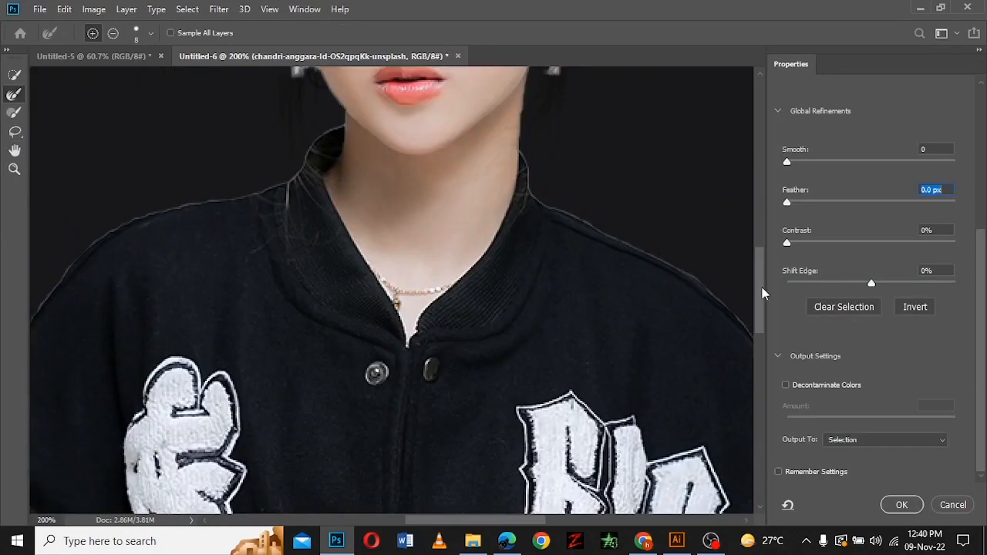
scroll(556, 289, up, 6)
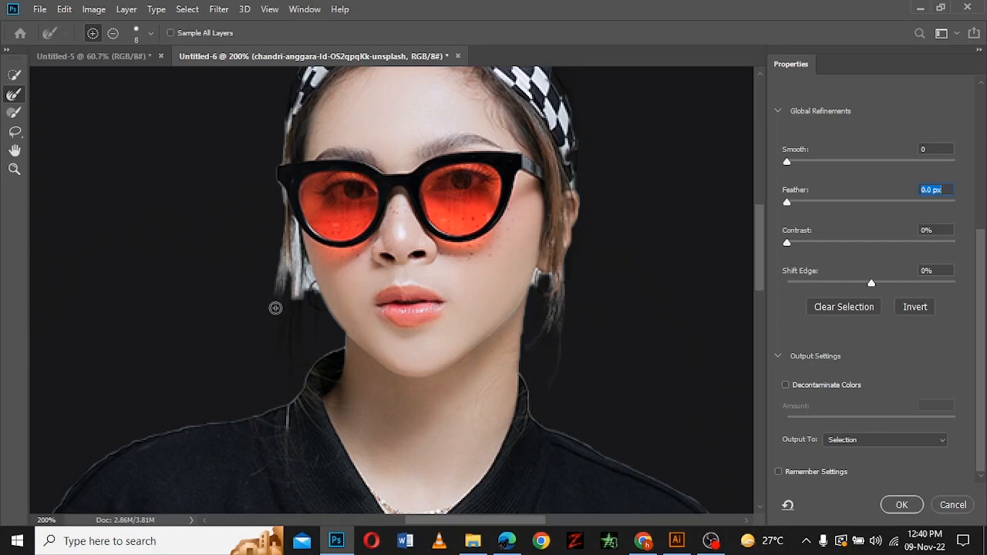
mouse_move(297, 282)
mouse_down()
mouse_move(290, 397)
mouse_move(313, 286)
mouse_move(318, 311)
mouse_up()
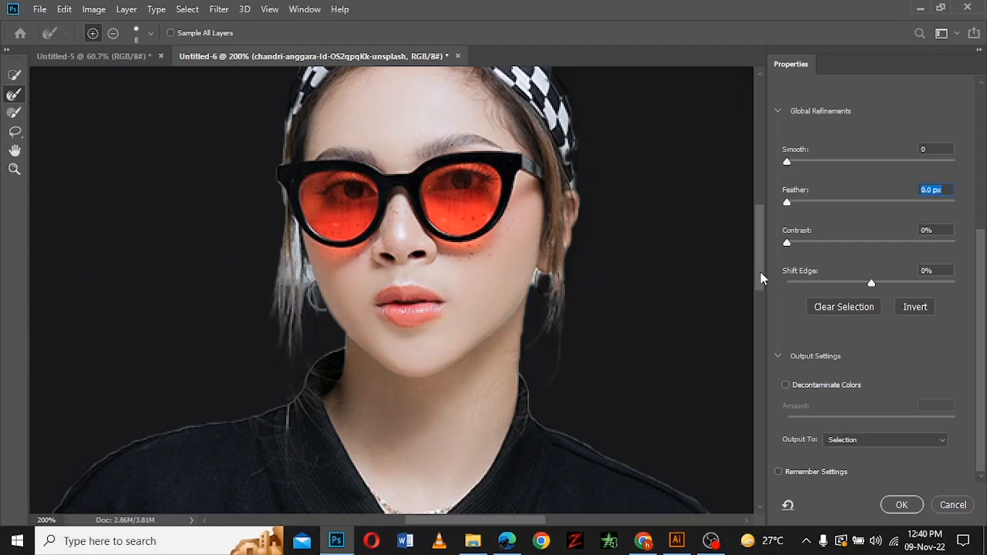
scroll(568, 230, up, 3)
mouse_move(545, 170)
mouse_down()
mouse_move(497, 124)
mouse_move(452, 110)
mouse_move(394, 116)
mouse_move(349, 128)
mouse_move(289, 203)
mouse_move(315, 169)
mouse_move(405, 113)
mouse_up()
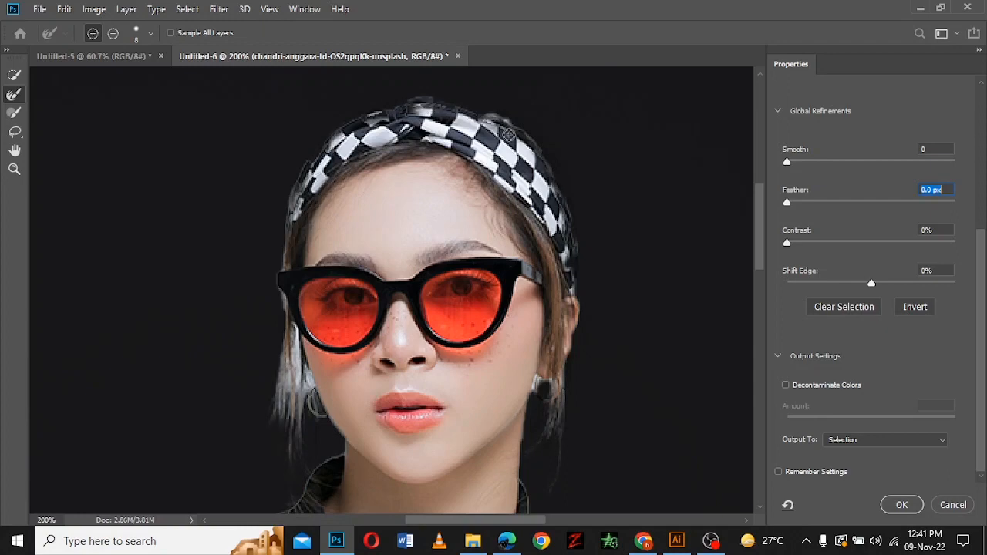
scroll(540, 137, down, 5)
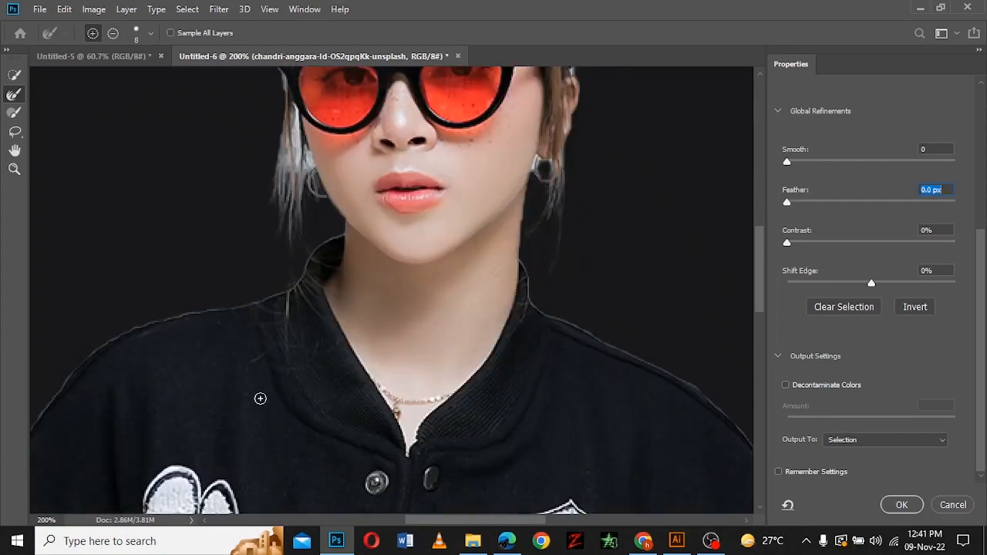
Decontaminate the edge colors at 100% and output the refined cut-out to a new layer with a layer mask
key(ctrl+0)
click(785, 385)
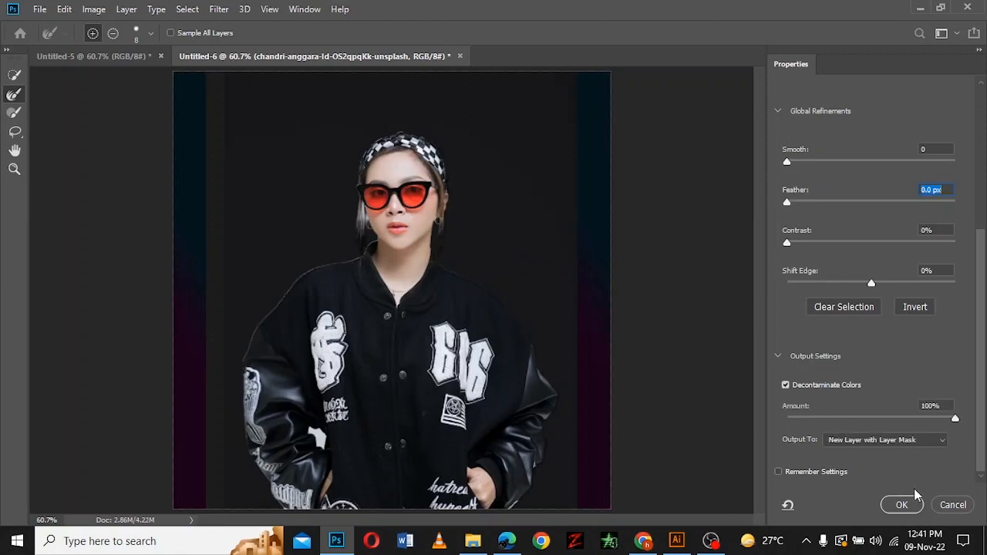
key(ctrl+1)
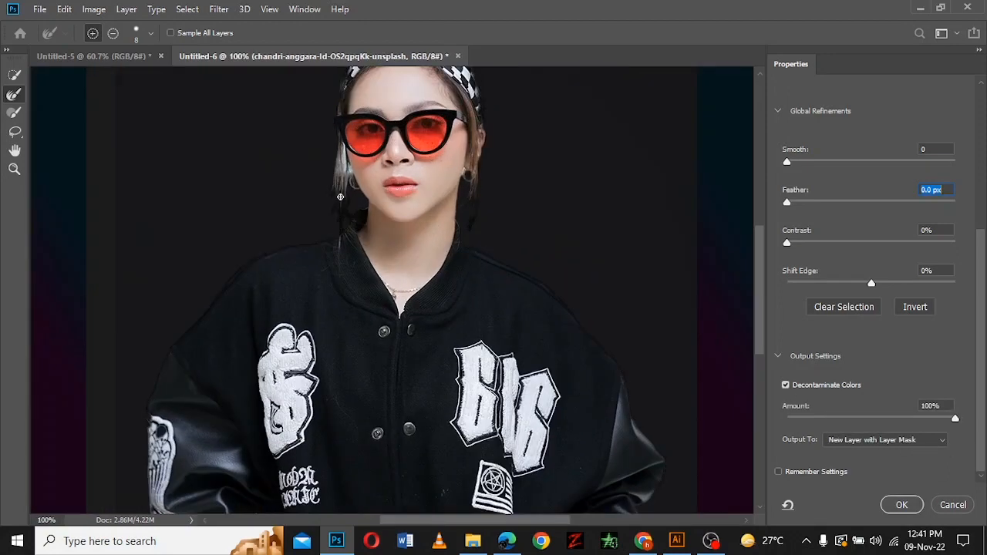
click(902, 504)
key(ctrl+0)
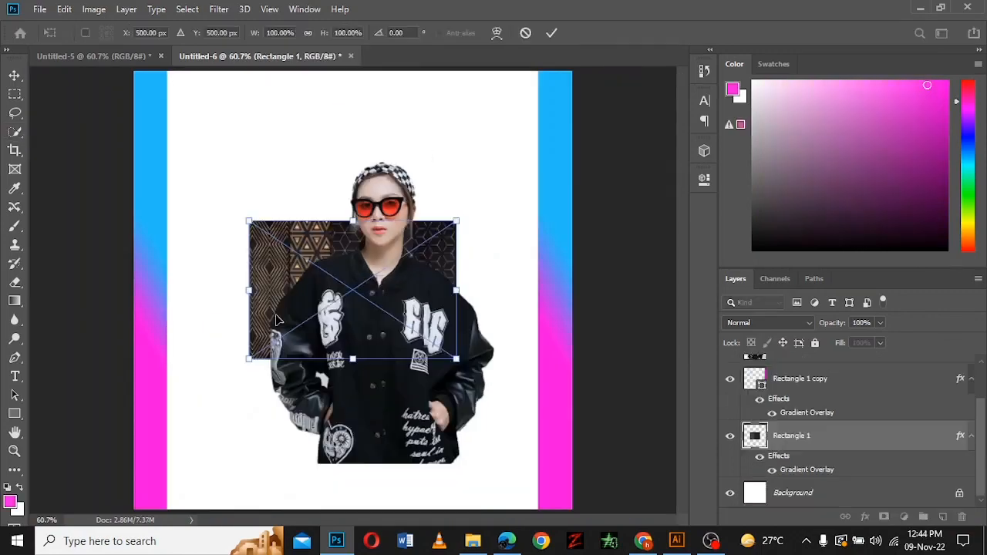
Resize the placed geometric pattern image to about 110% and position it over the upper left half of the canvas
drag(360, 332, 292, 160)
drag(289, 235, 292, 386)
key(ctrl+minus)
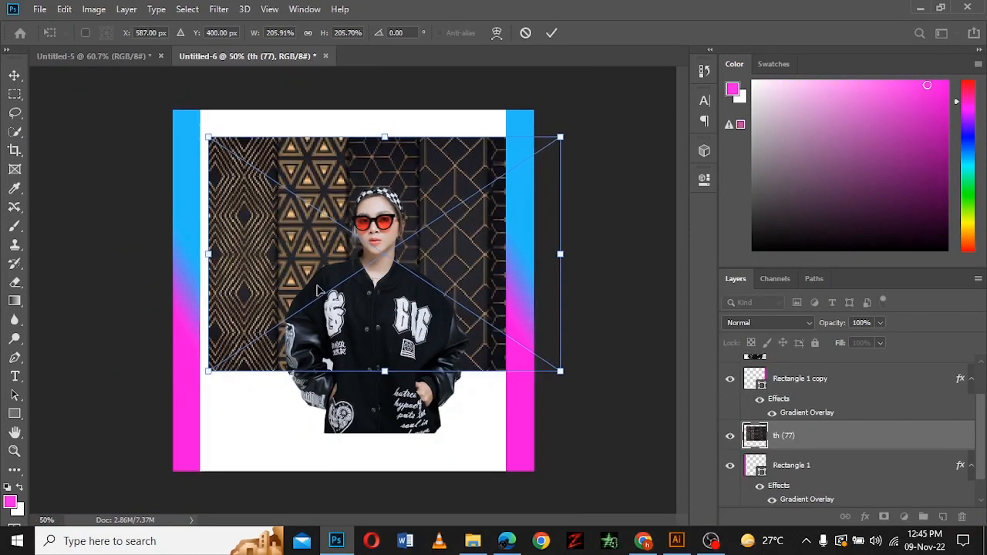
drag(386, 371, 386, 402)
drag(416, 324, 439, 318)
drag(606, 263, 462, 265)
drag(272, 256, 230, 200)
drag(418, 206, 353, 206)
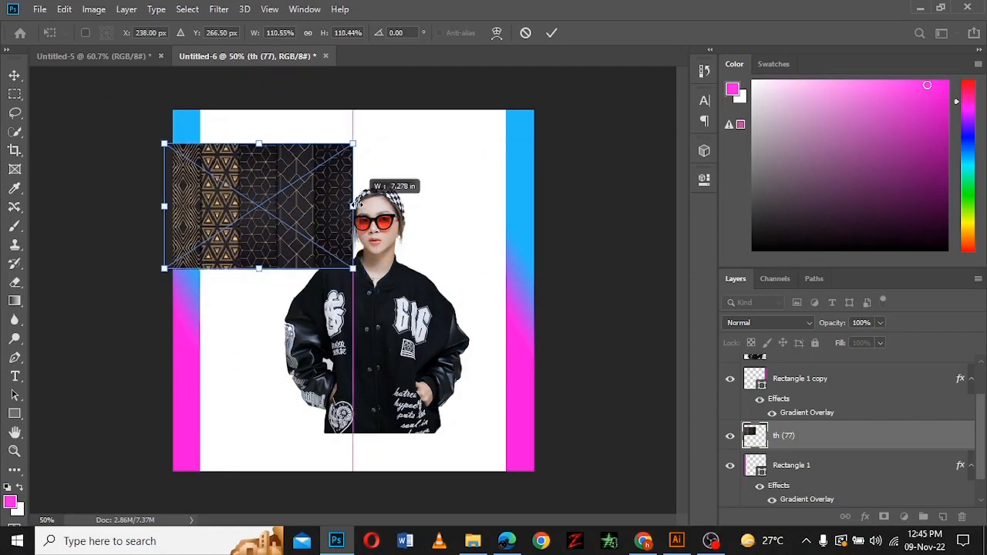
click(552, 35)
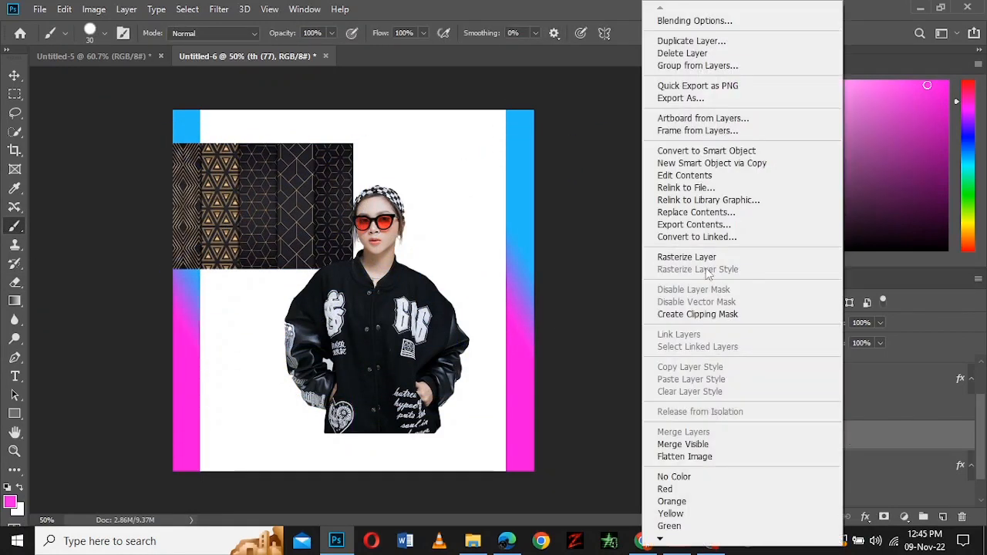
Erase the pattern image down to its first diamond strip and move that strip to the top of the left bar
click(15, 283)
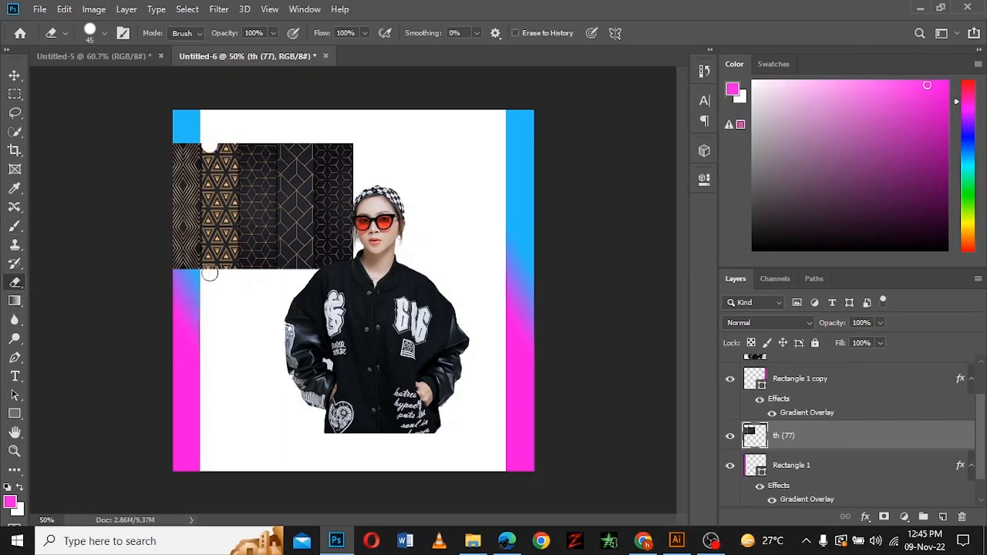
key(bracketright)
mouse_move(209, 274)
mouse_down()
mouse_move(234, 145)
mouse_move(347, 207)
mouse_move(318, 178)
mouse_move(220, 158)
mouse_move(237, 293)
mouse_move(273, 293)
mouse_up()
key(v)
drag(190, 227, 193, 194)
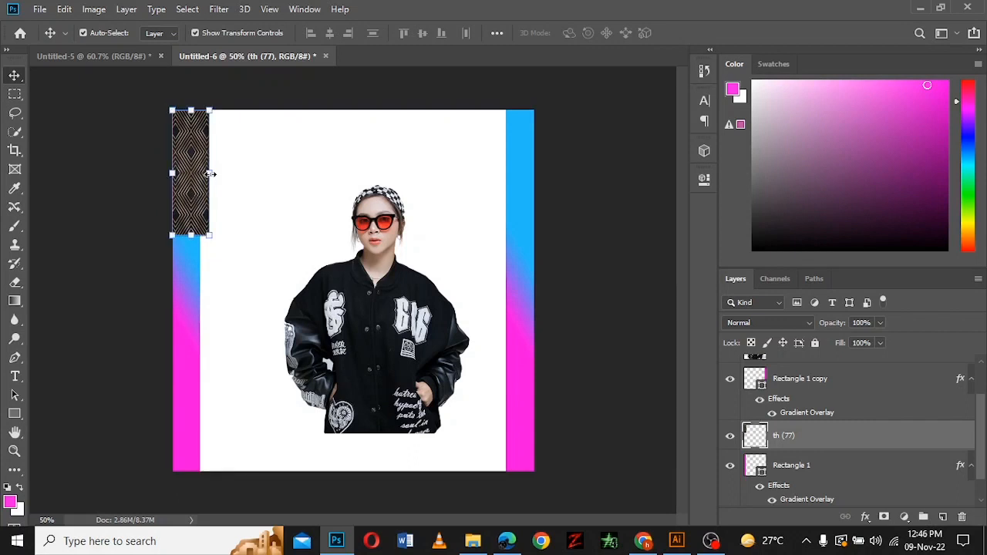
Transform the diamond pattern strip so its width matches the left gradient bar
key(ctrl+t)
key(ctrl+plus)
click(695, 34)
Duplicate the pattern strip down the left gradient bar until the bar is covered to the bottom
drag(682, 249, 683, 227)
drag(129, 200, 131, 438)
shift+click(132, 194)
click(132, 193)
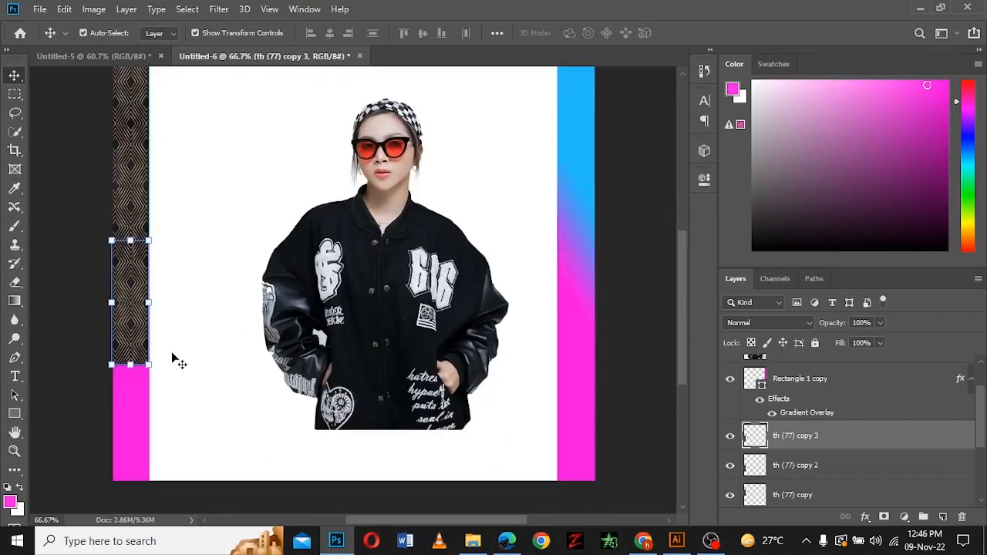
drag(158, 340, 137, 407)
Increase the contrast of the lowest pattern strip with Levels by raising the black input and lowering the white input
click(93, 9)
mouse_move(115, 47)
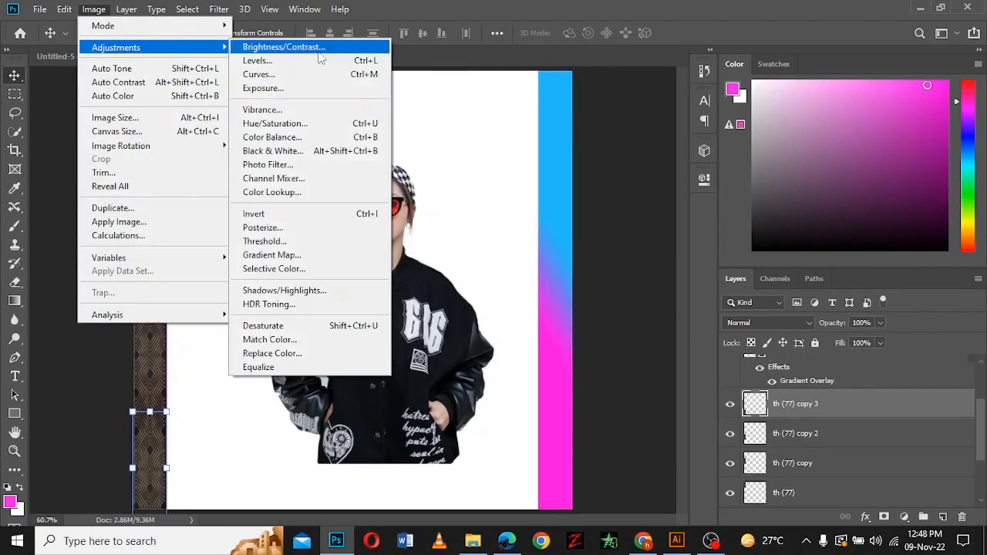
click(322, 60)
drag(605, 194, 650, 195)
drag(787, 194, 707, 197)
click(845, 59)
Apply Levels to the th (77) copy 2 strip with black input 50 and a much lower white input
key(alt+bracketleft)
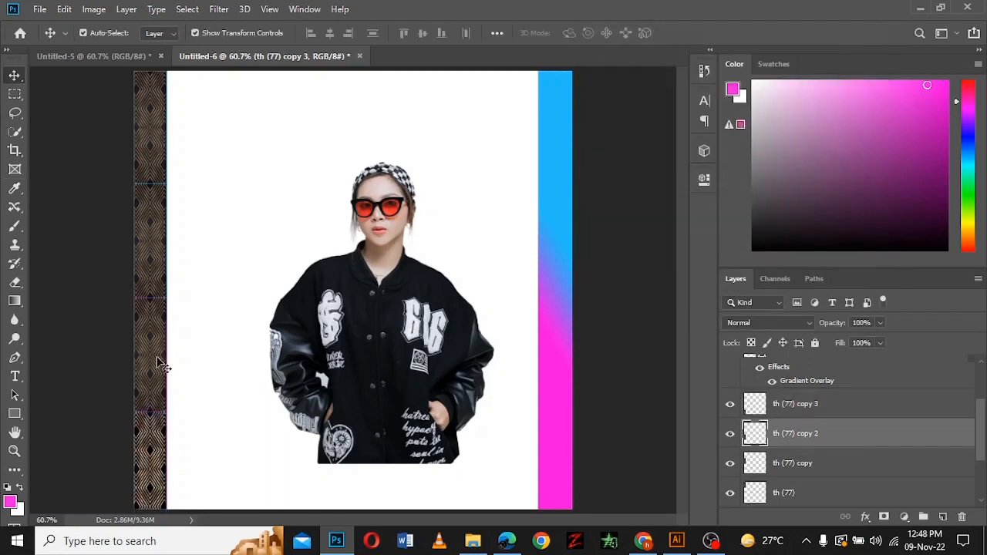
click(93, 9)
mouse_move(116, 47)
click(322, 61)
drag(605, 195, 650, 195)
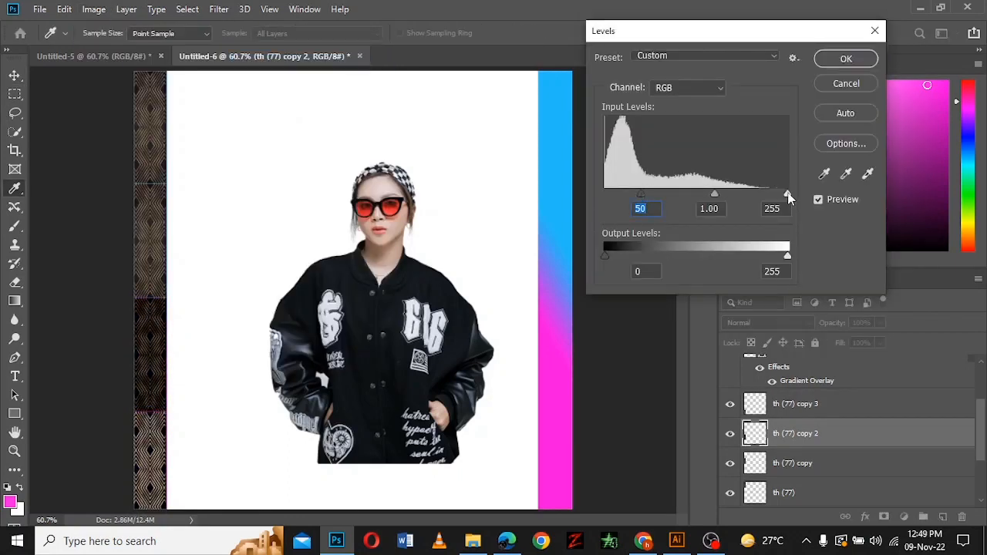
drag(787, 194, 690, 194)
click(846, 60)
click(638, 326)
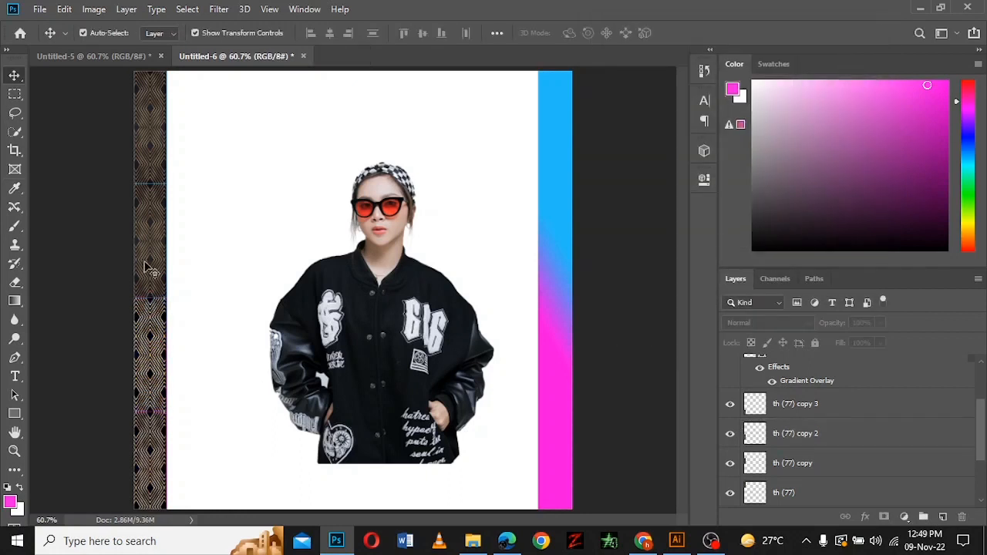
Delete the other pattern strips from the left bar, keeping only th (77) copy 2
click(145, 264)
key(Delete)
key(Delete)
click(150, 462)
key(Delete)
Duplicate the high-contrast pattern strip along the left bar until its full height is covered
drag(152, 345, 149, 256)
drag(149, 255, 149, 460)
click(64, 340)
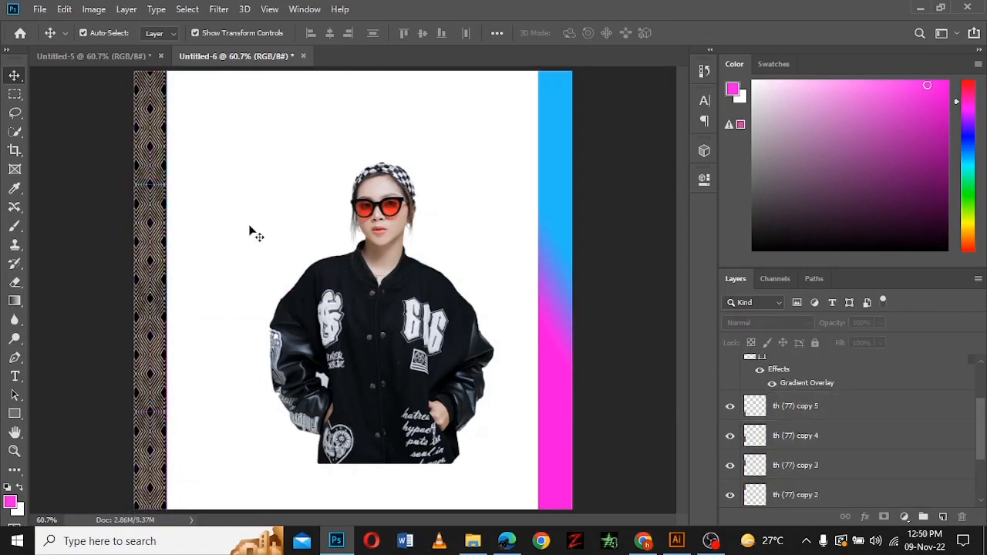
Hide the dark tones of the th (77) copy 5, copy 4 and copy 3 strips using Blend If on This Layer
double_click(851, 408)
drag(608, 304, 680, 309)
click(917, 81)
click(841, 436)
double_click(841, 437)
click(916, 81)
click(833, 467)
key(Return)
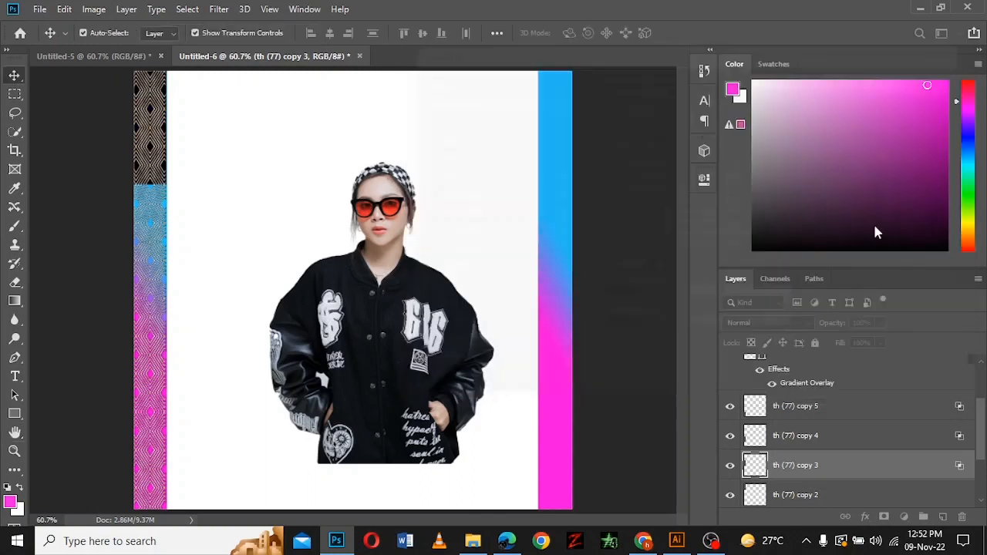
Hide the dark tones of the topmost strip, th (77) copy 2, using Blend If on This Layer
click(839, 496)
double_click(854, 498)
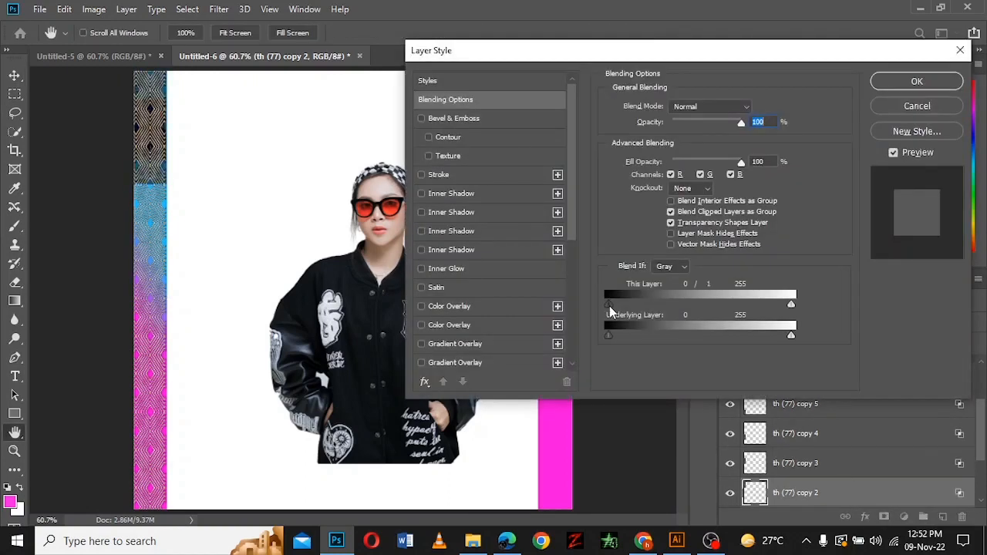
drag(609, 304, 674, 304)
key(Return)
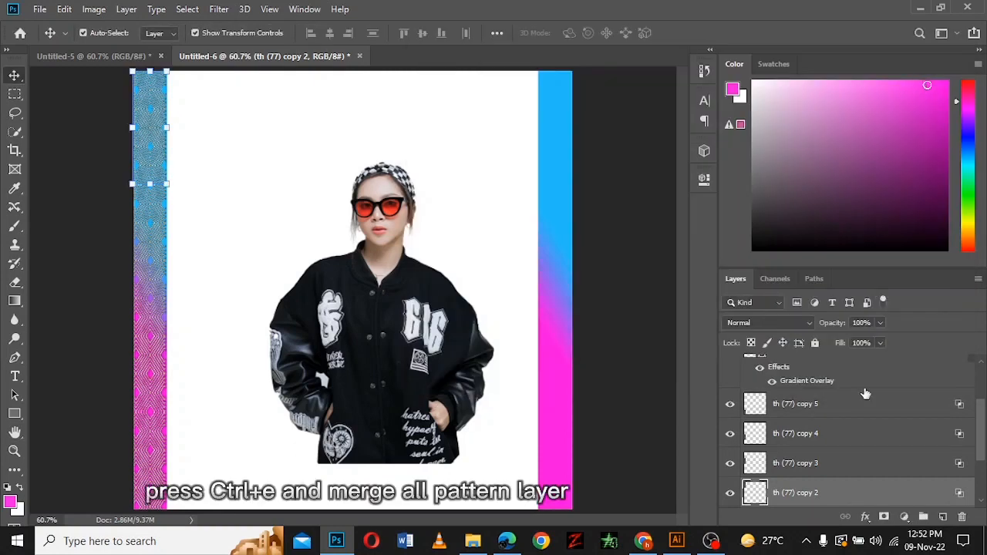
Merge all four pattern strip layers into one layer
click(861, 414)
shift+click(848, 497)
key(ctrl+e)
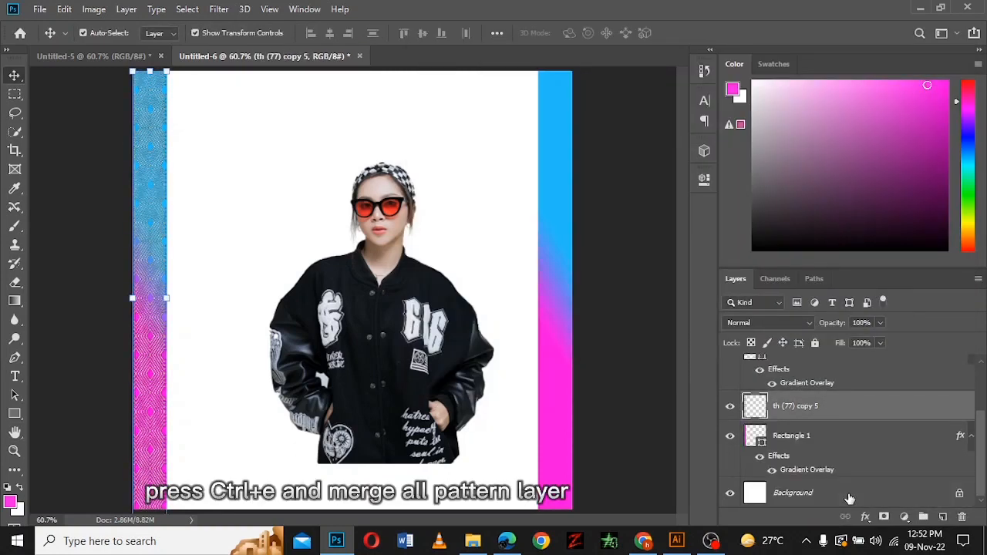
Copy the merged pattern onto the right gradient bar and move its layer above Rectangle 1 copy
drag(149, 276, 554, 224)
drag(981, 432, 981, 414)
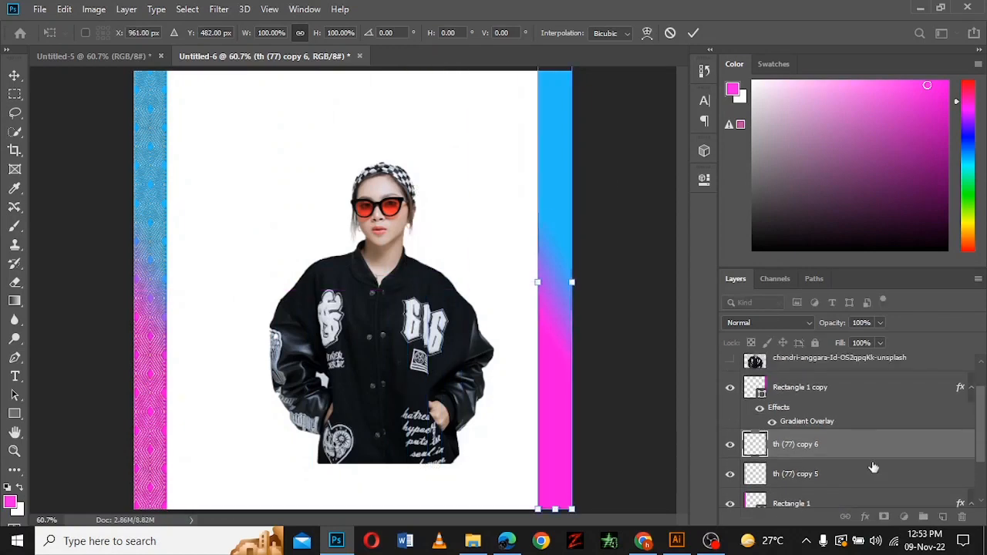
drag(846, 446, 828, 378)
scroll(834, 437, up, 1)
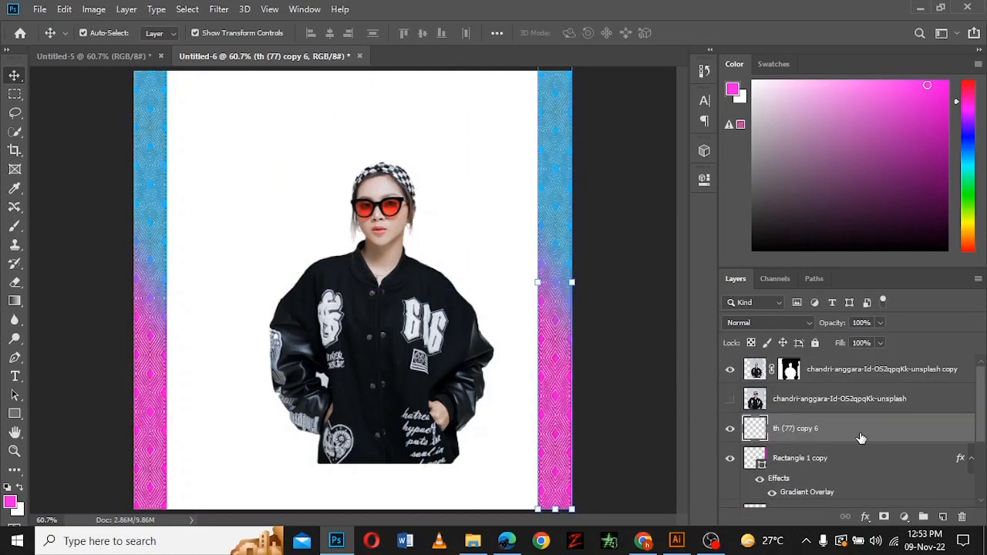
Apply Levels to the right bar's pattern with black input 24 and a reduced white input to strengthen its lines
click(93, 8)
mouse_move(154, 48)
click(275, 79)
drag(622, 192, 623, 197)
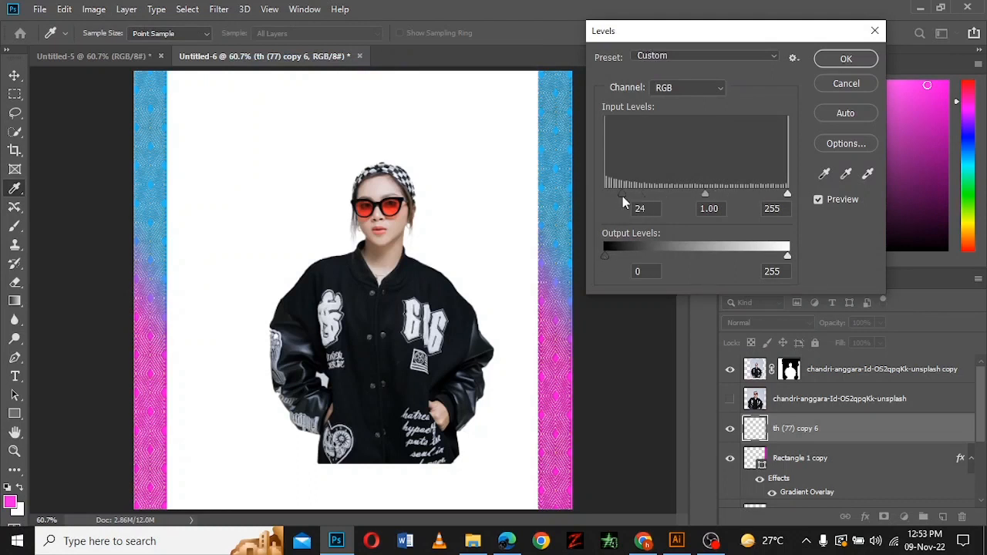
drag(787, 195, 676, 199)
click(846, 59)
Apply Levels to the left bar's pattern with black input 13 and a reduced white input, and compare it with the pattern hidden
click(980, 502)
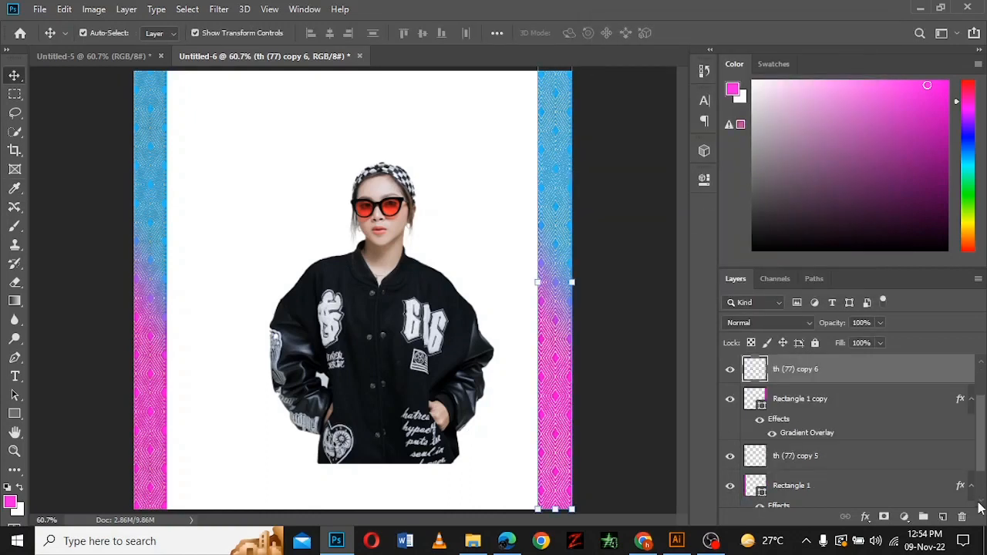
click(818, 456)
click(93, 9)
click(262, 80)
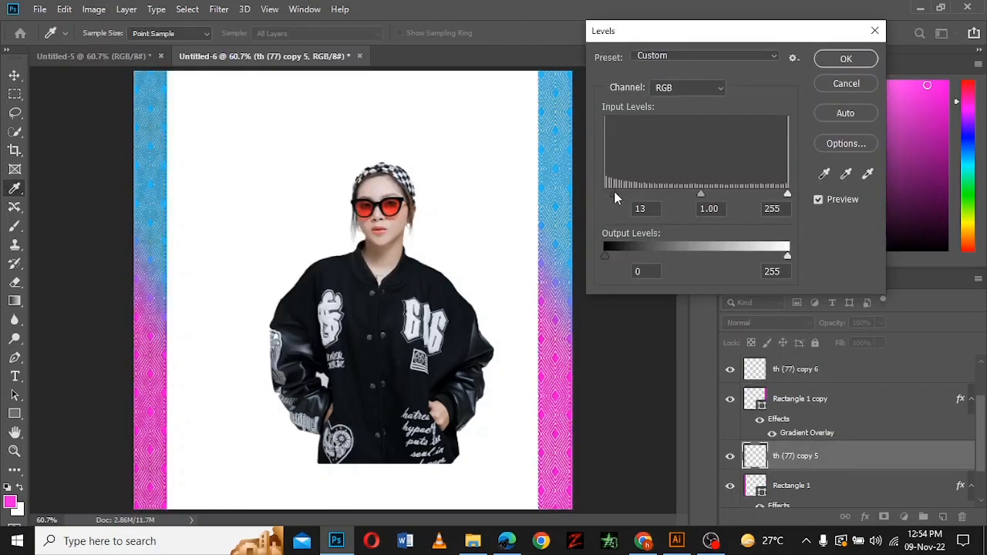
drag(787, 194, 677, 179)
key(Return)
click(672, 327)
click(731, 459)
click(731, 459)
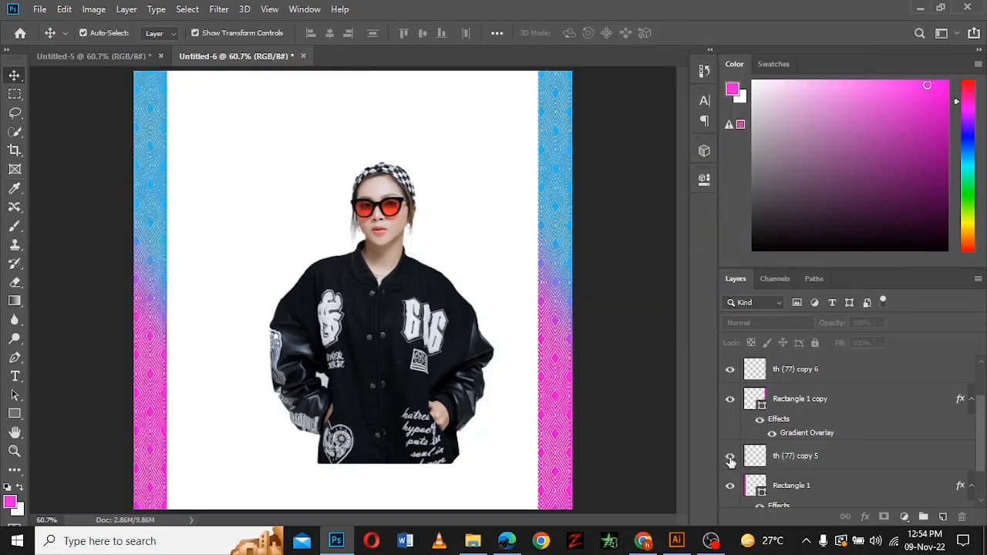
Add a Curves adjustment clipped to the cut-out photo copy and lower the curve to darken the woman
scroll(898, 450, up, 2)
click(825, 373)
click(904, 517)
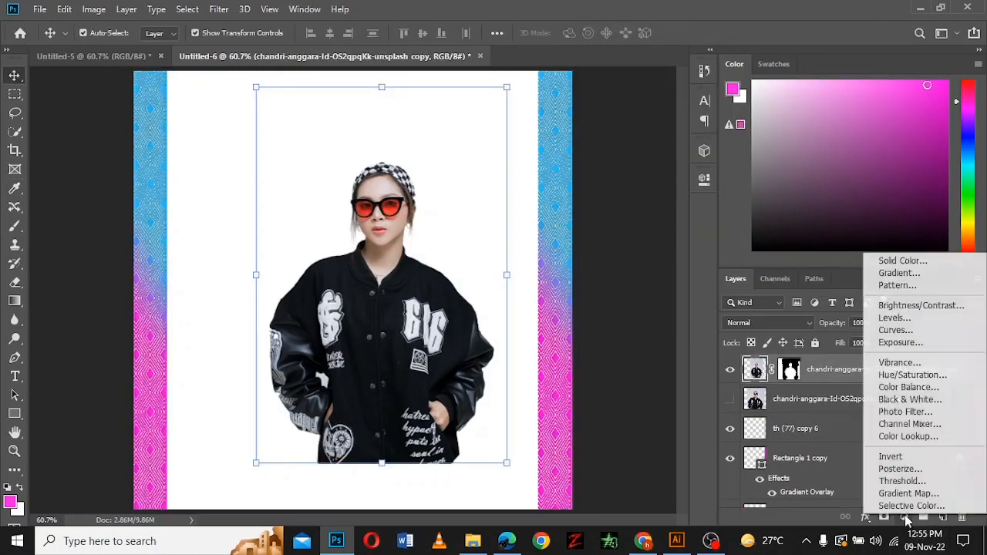
click(889, 330)
drag(597, 325, 612, 341)
click(580, 419)
click(663, 174)
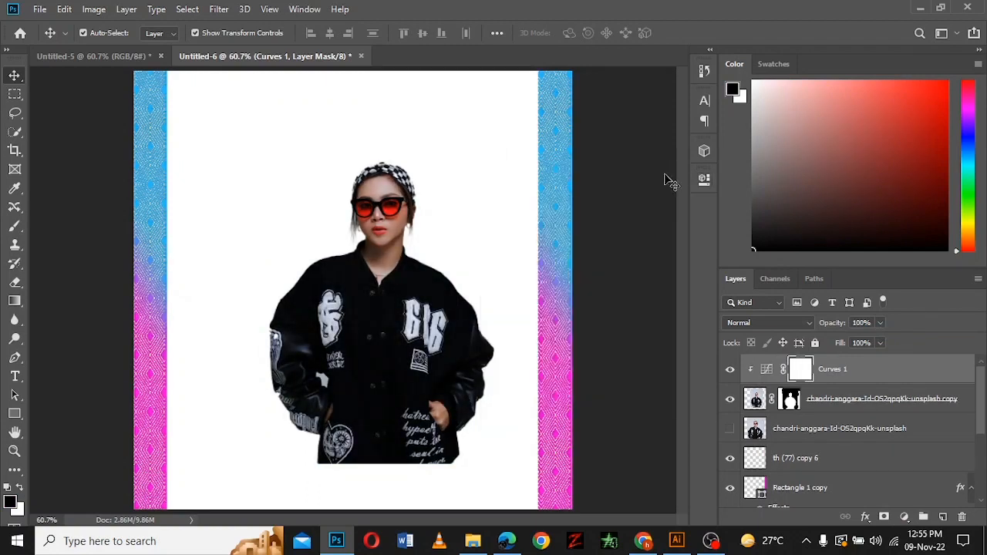
Add a Gradient Map clipped directly above the cut-out photo and give it the black-to-white preset
click(847, 399)
click(904, 516)
click(909, 492)
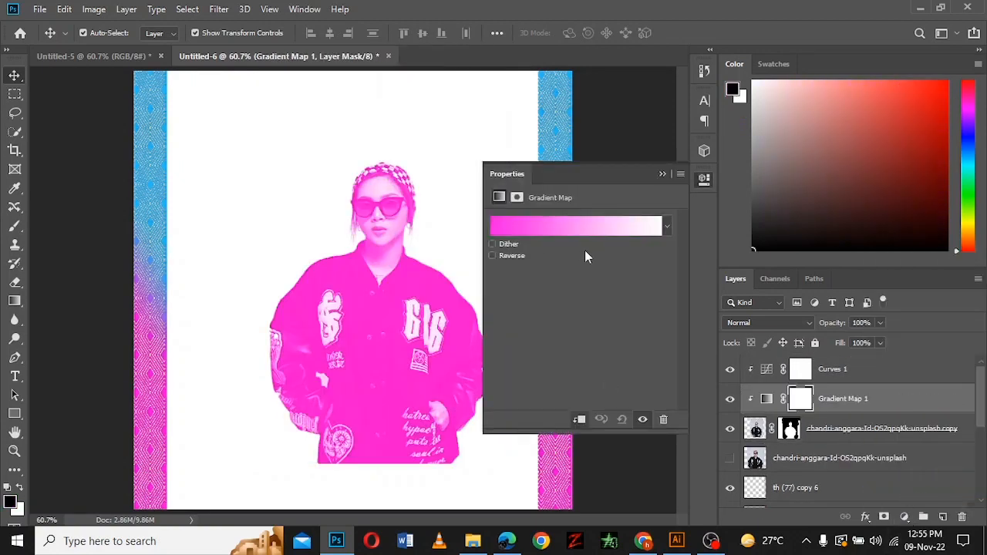
click(586, 223)
click(529, 74)
Change the gradient map's white stop to bright pink so the map runs from black to pink
click(766, 293)
click(538, 357)
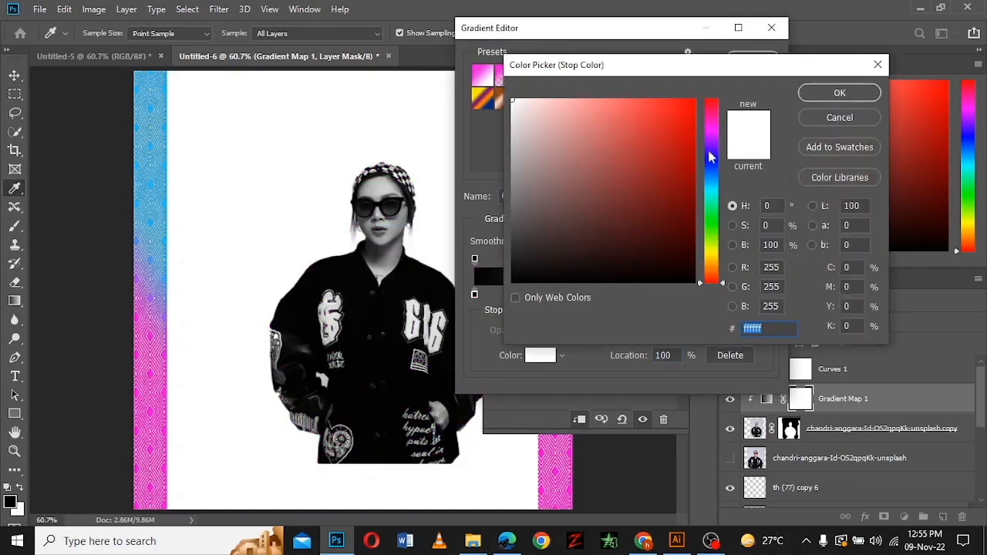
click(717, 134)
click(715, 120)
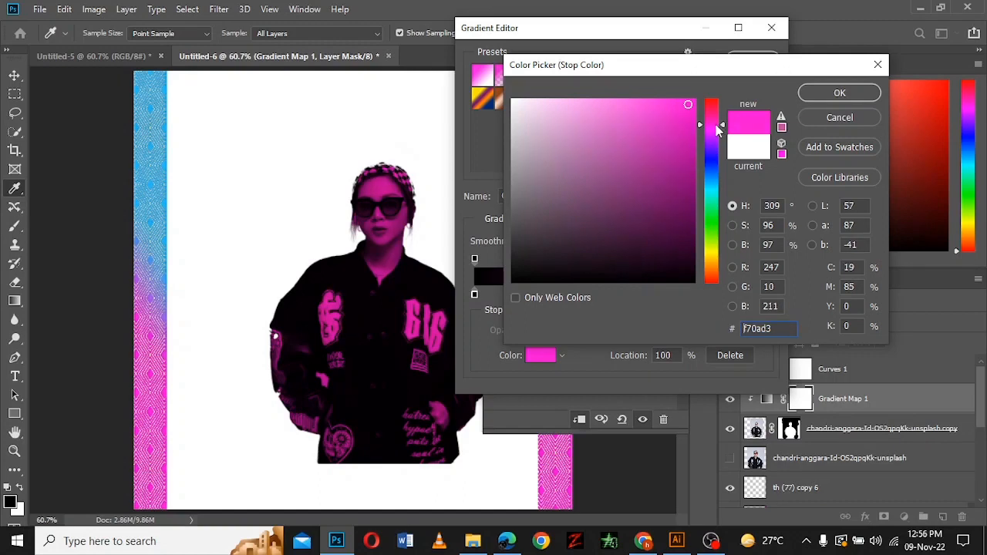
click(839, 93)
click(753, 62)
Add a second clipped Gradient Map between the photo and the pink map, using the black-to-white preset
click(852, 429)
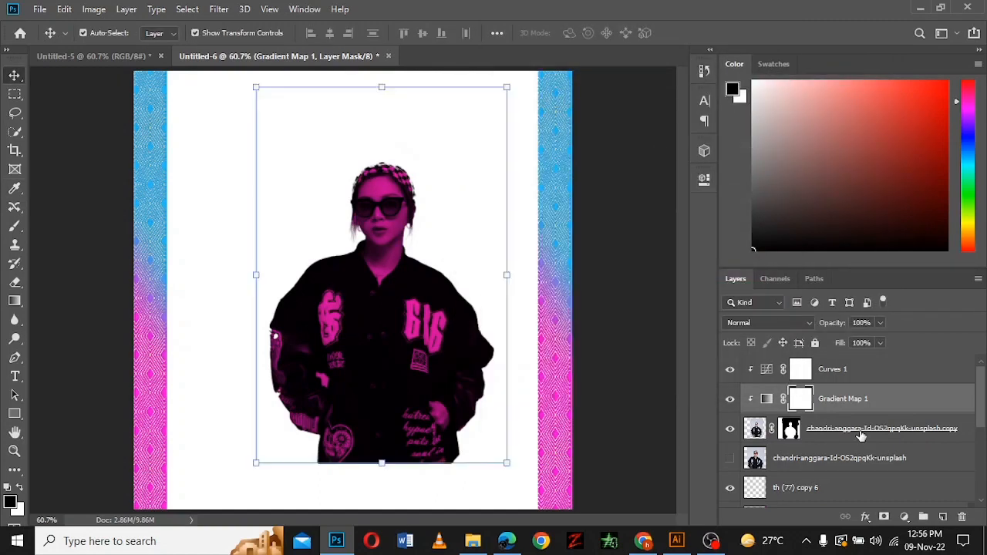
click(904, 516)
click(909, 498)
click(579, 228)
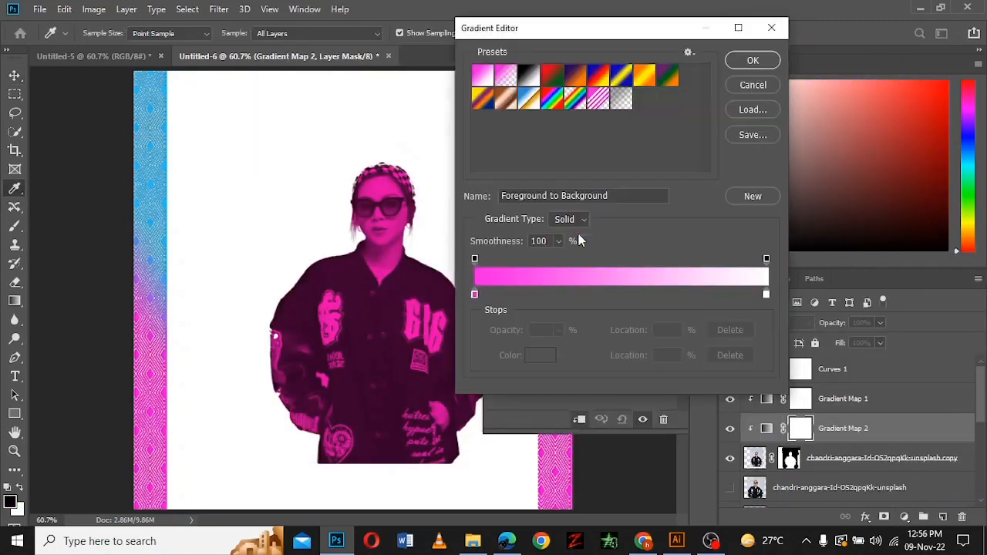
click(528, 75)
Change the second gradient map's white stop to bright cyan so the map runs from black to cyan
click(766, 294)
click(540, 355)
click(833, 118)
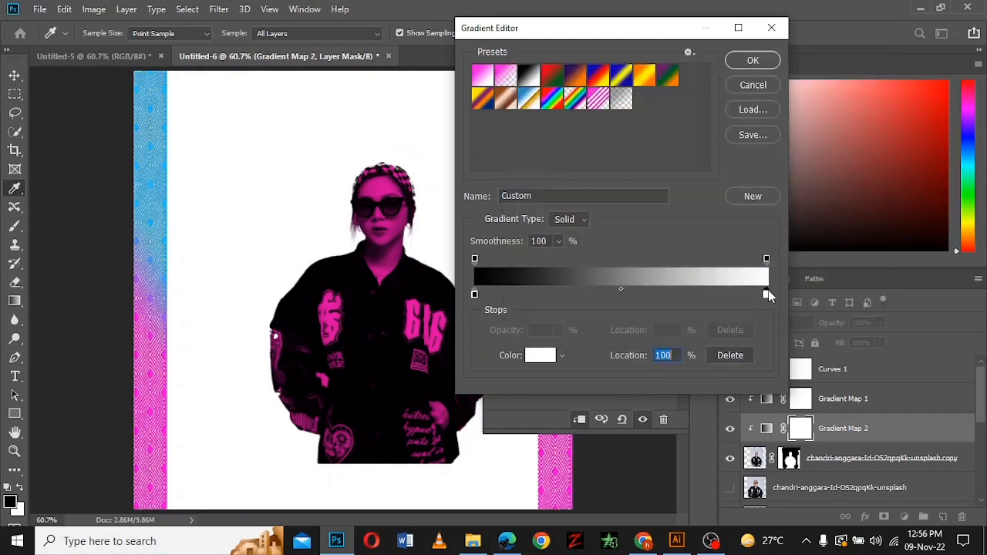
click(538, 358)
click(710, 189)
click(691, 102)
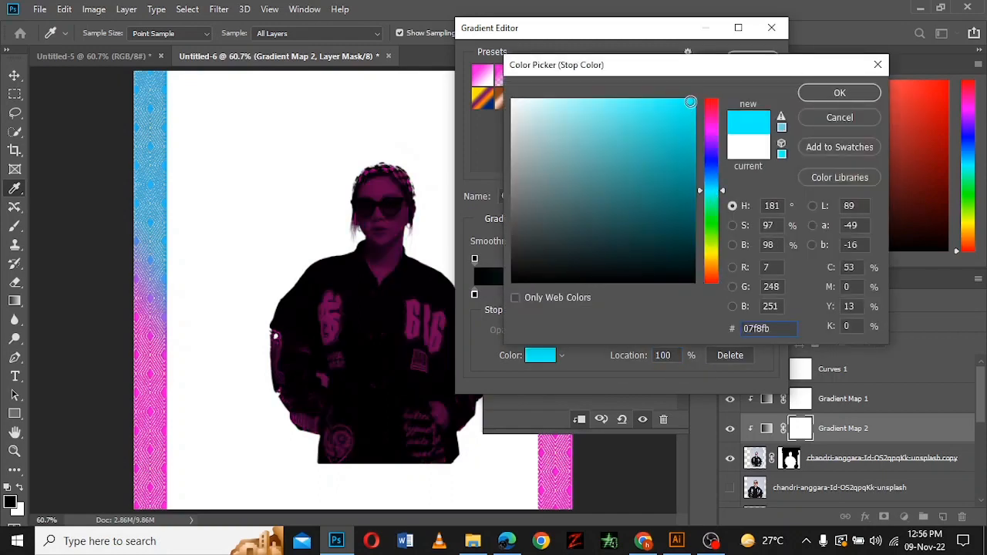
click(839, 93)
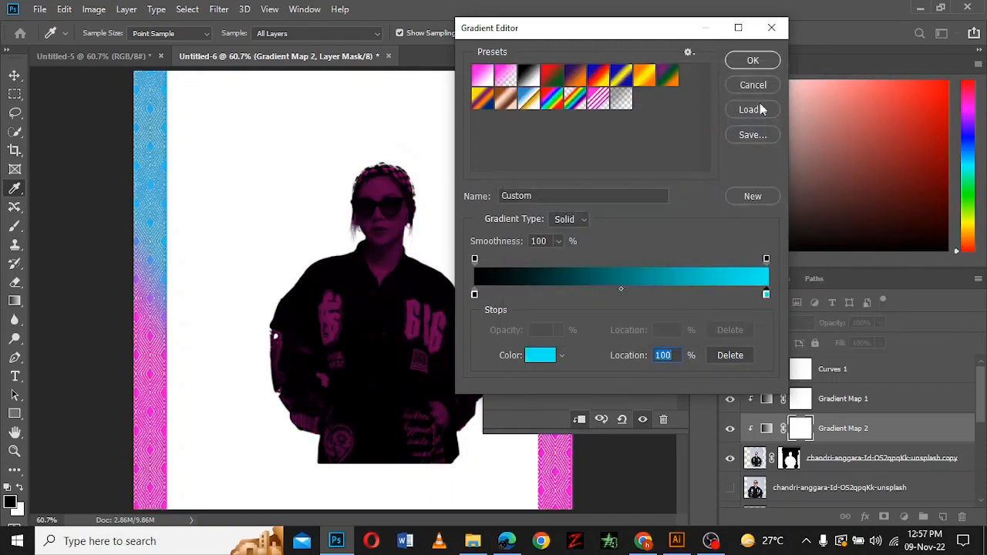
click(752, 60)
click(661, 175)
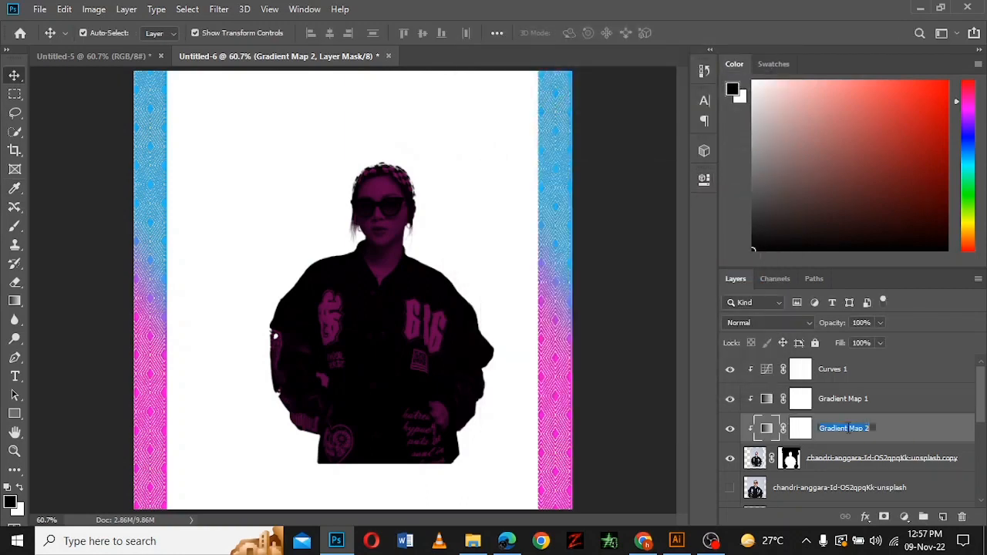
Rename the lower gradient map blue and the upper one pink, and compare the figure with each map hidden
text(blue)
key(Return)
double_click(843, 398)
text(pink)
key(Return)
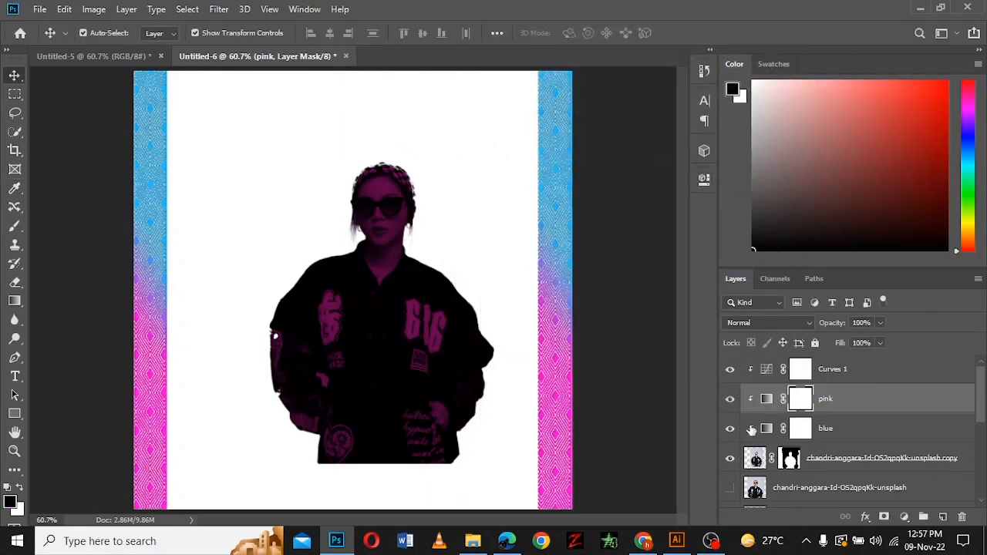
click(839, 429)
click(727, 402)
click(728, 401)
click(729, 430)
click(730, 430)
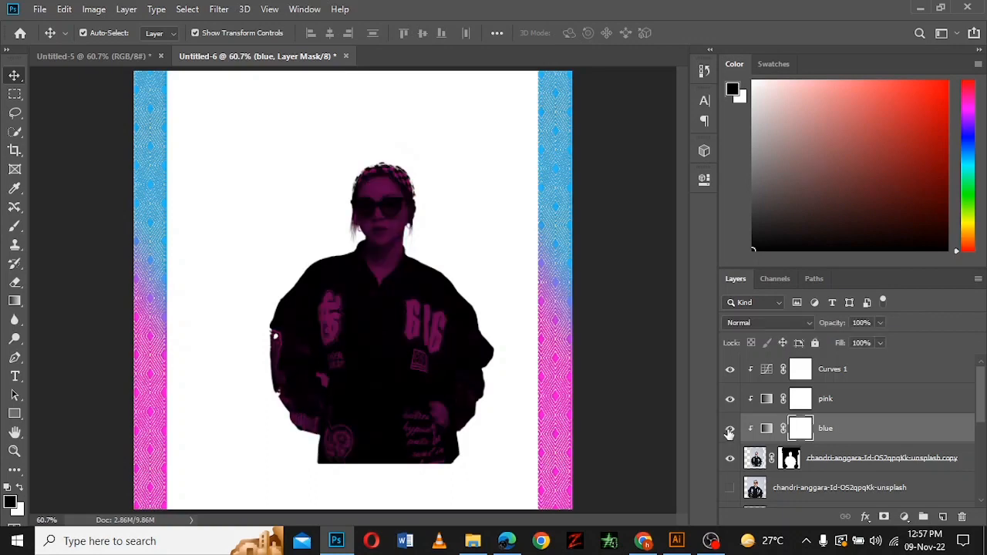
Select the highlights of the cut-out photo layer with Color Range, using reduced Fuzziness and a low Range
click(856, 460)
click(187, 9)
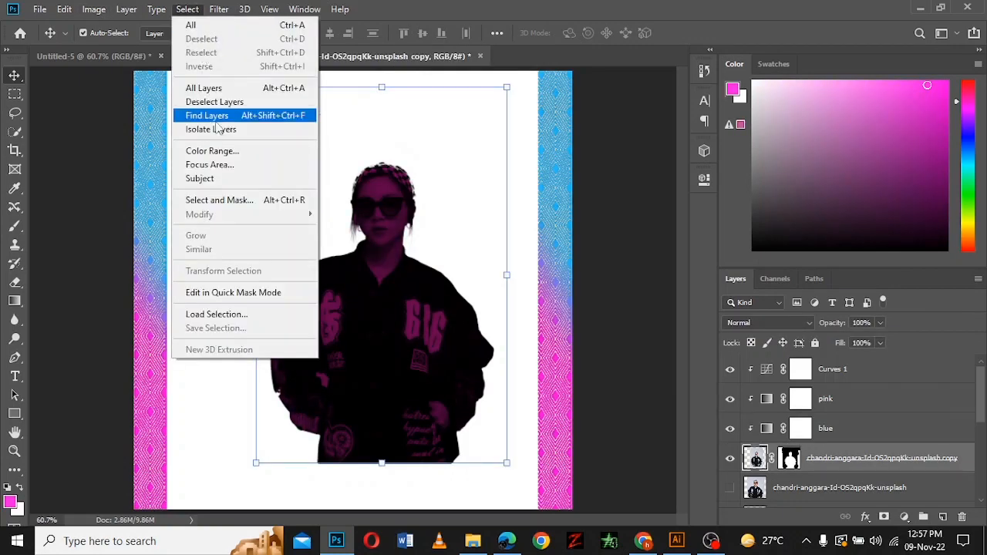
click(228, 150)
drag(503, 191, 522, 192)
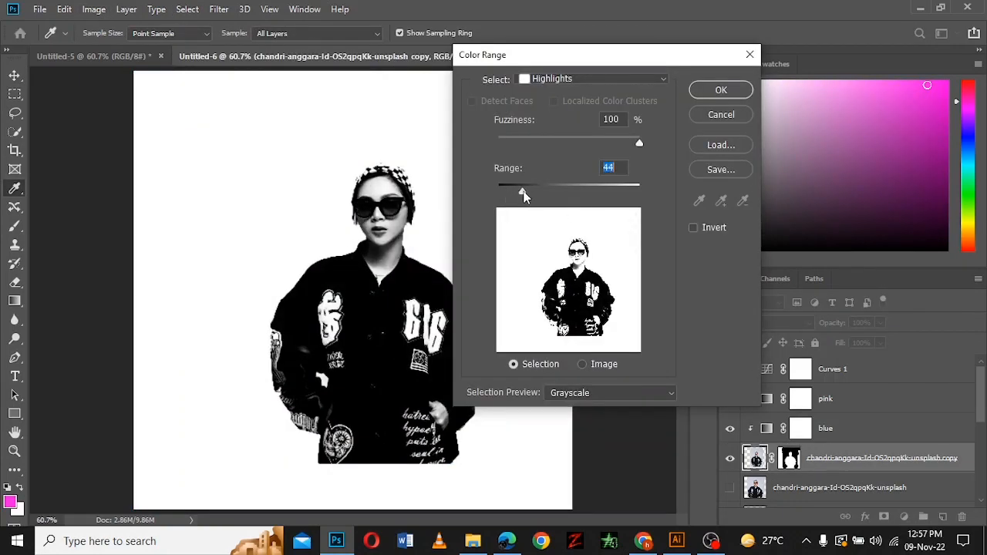
drag(640, 143, 622, 143)
mouse_move(522, 191)
mouse_down()
mouse_move(551, 192)
mouse_move(519, 197)
mouse_up()
click(721, 90)
Set the Brush to 80 px and try painting black on the blue map's mask over the selected forehead highlight
click(802, 429)
key(b)
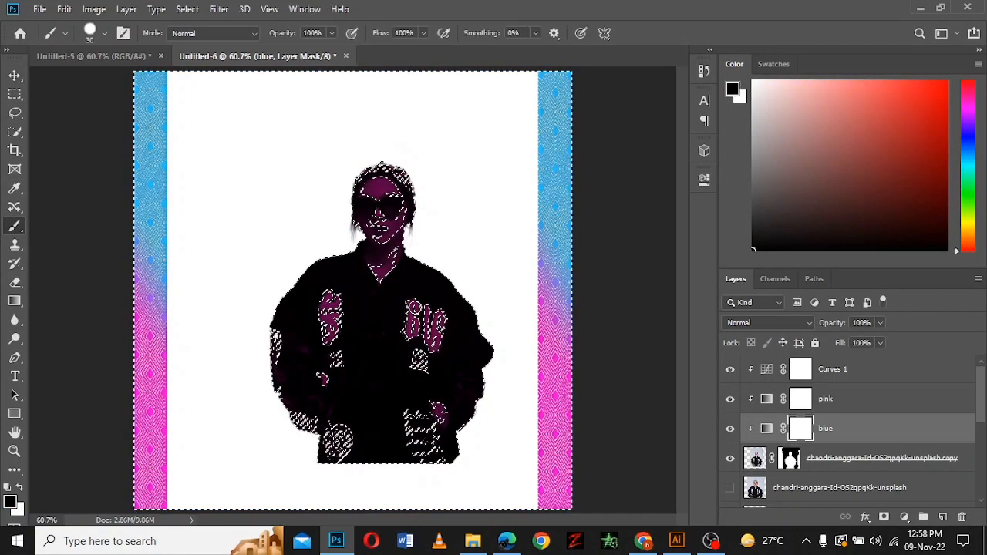
key(bracketright)
key(bracketright)
key(bracketright)
key(bracketright)
key(bracketright)
click(379, 186)
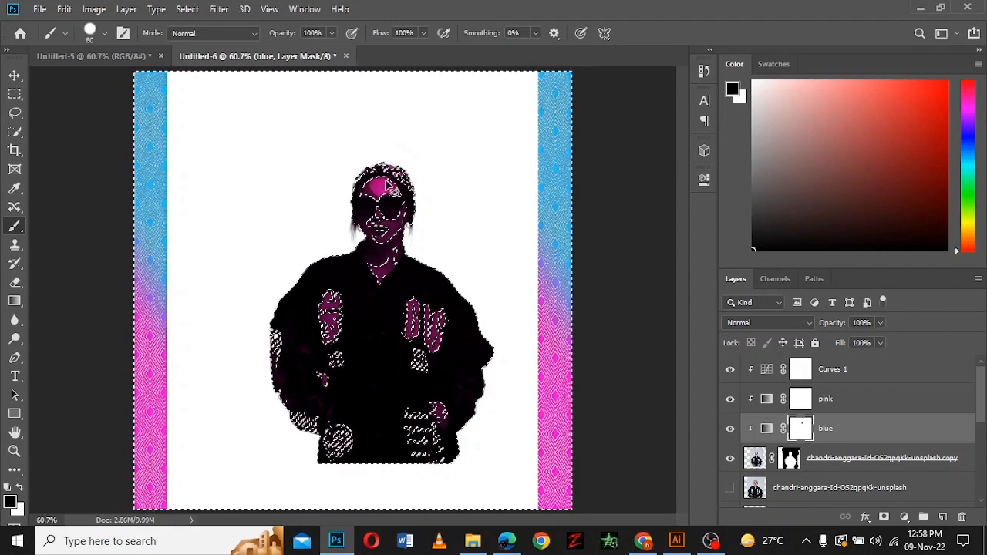
Paint black on the pink map's mask across the selected face and jacket highlights, and clear the selection
click(852, 401)
mouse_move(382, 186)
mouse_down()
mouse_move(429, 184)
mouse_move(385, 315)
mouse_move(376, 287)
mouse_move(332, 338)
mouse_move(304, 465)
mouse_move(451, 438)
mouse_up()
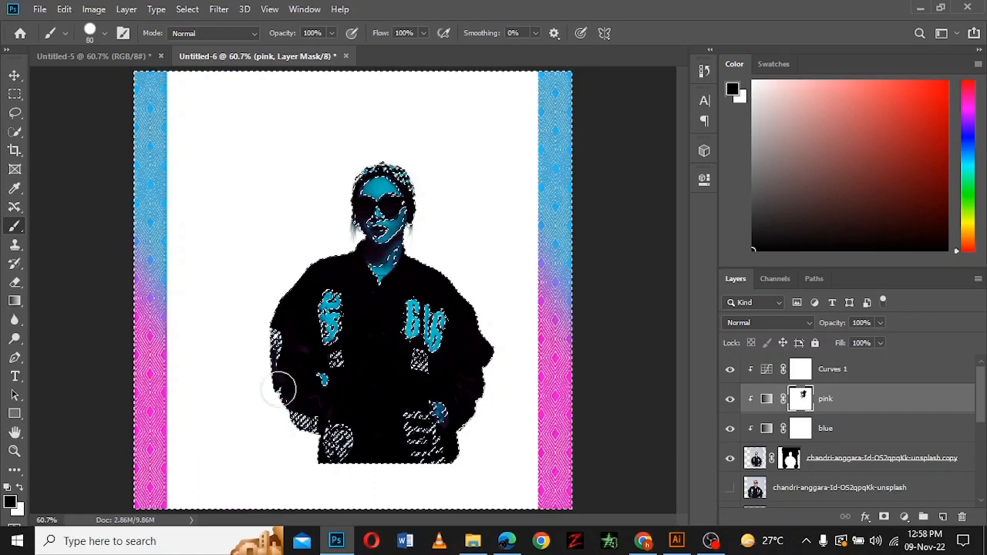
drag(278, 390, 540, 476)
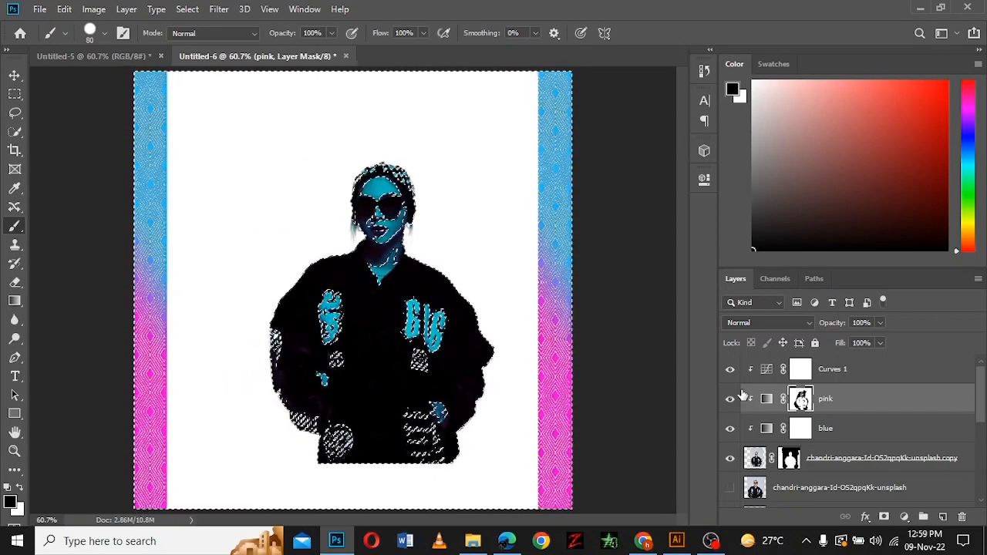
key(ctrl+d)
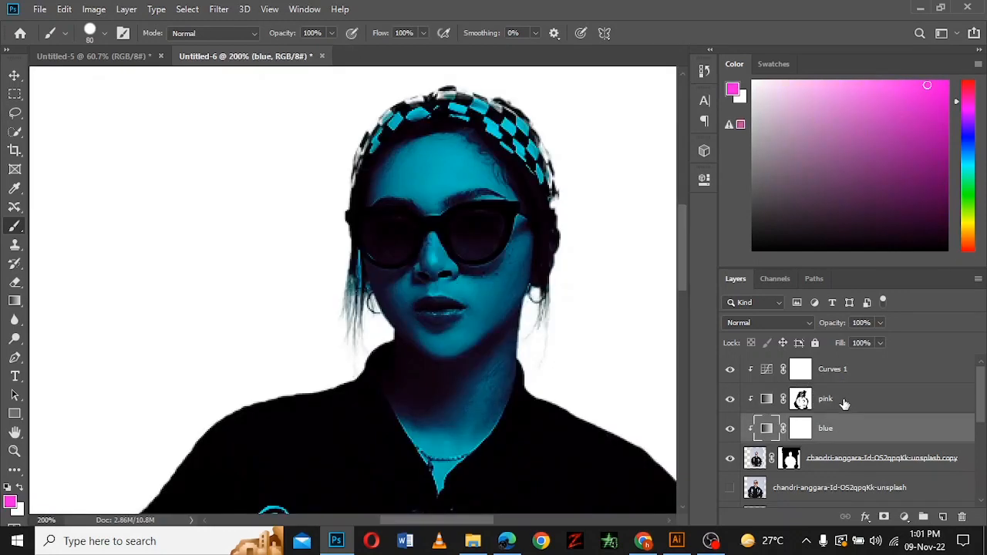
Target the pink map's mask, make white the foreground color, and choose a smaller soft round brush
click(845, 404)
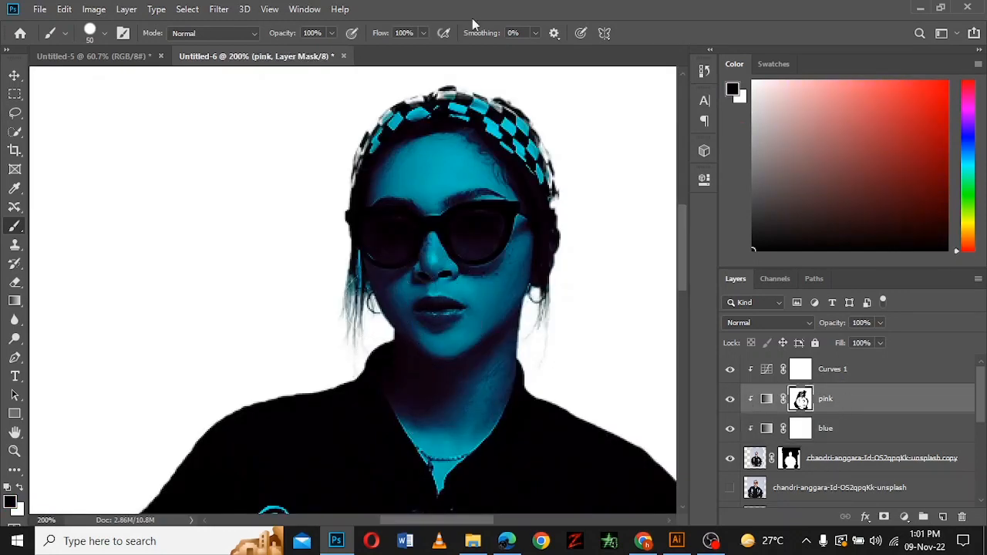
key(bracketleft)
key(bracketleft)
key(bracketleft)
key(x)
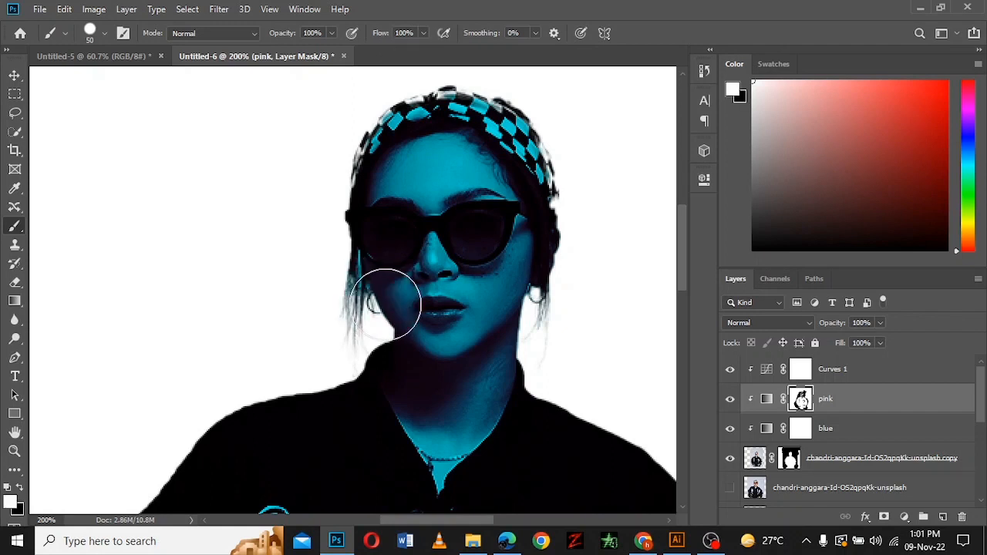
key(bracketleft)
key(bracketleft)
key(bracketleft)
click(104, 32)
click(148, 195)
click(142, 11)
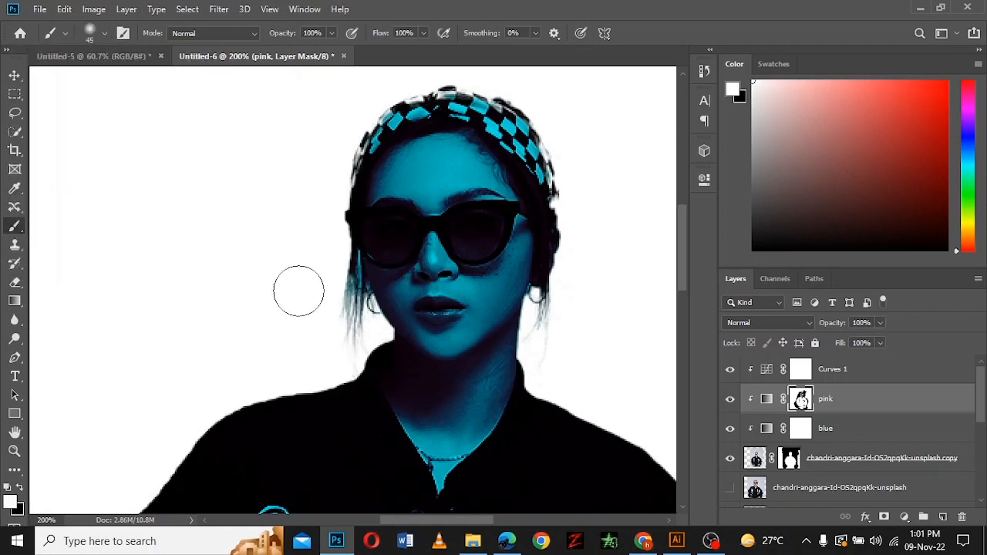
Set the soft brush to 100 px in size with 26% flow
key(bracketright)
key(bracketright)
key(bracketright)
key(bracketright)
key(bracketright)
key(bracketright)
key(bracketright)
key(bracketright)
text(26)
key(Return)
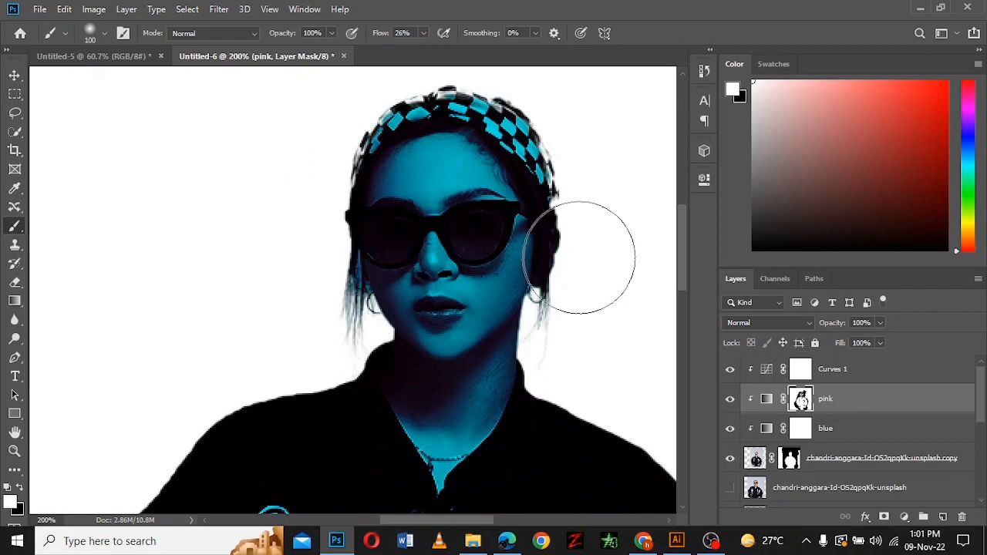
Paint white on the pink map's mask along the figure's neck, sleeves and jacket edges to restore pink tones, reducing the brush for details
mouse_move(378, 370)
mouse_down()
mouse_move(374, 327)
mouse_move(568, 286)
mouse_move(568, 259)
mouse_move(378, 231)
mouse_up()
scroll(429, 221, down, 3)
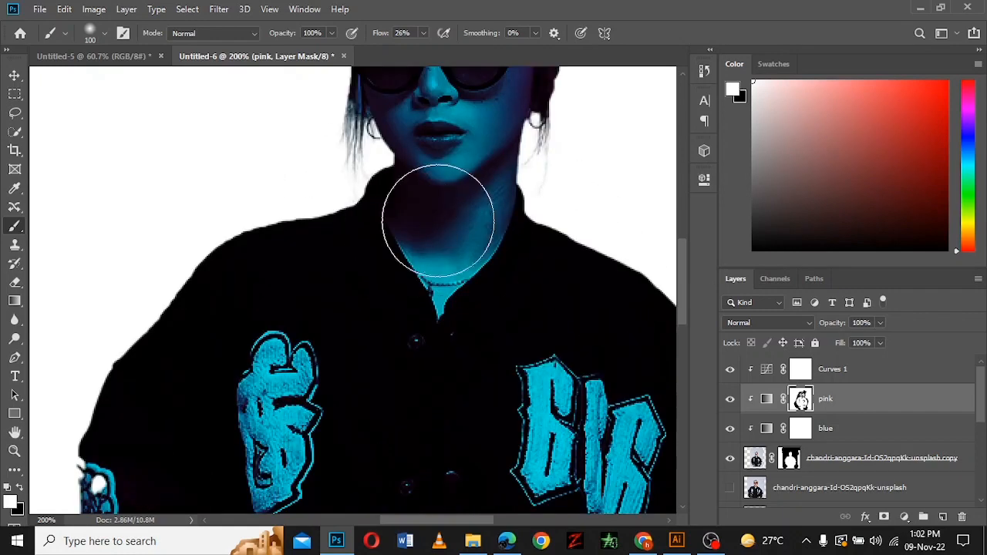
scroll(233, 244, down, 4)
drag(233, 244, 226, 225)
mouse_move(224, 396)
mouse_down()
mouse_move(147, 399)
mouse_move(231, 485)
mouse_up()
key(ctrl+minus)
drag(301, 466, 299, 468)
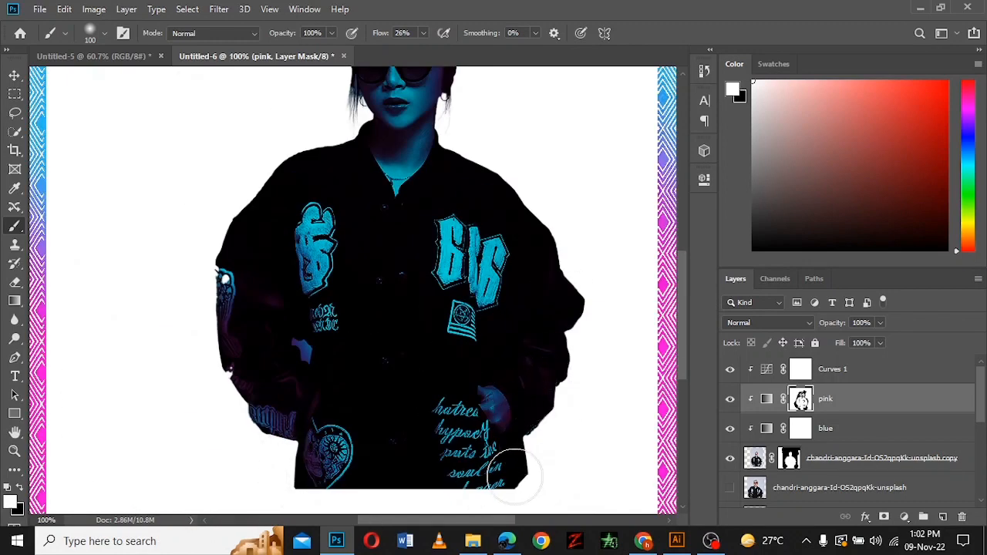
drag(514, 477, 495, 477)
scroll(682, 371, up, 2)
key(bracketleft)
key(bracketleft)
key(bracketleft)
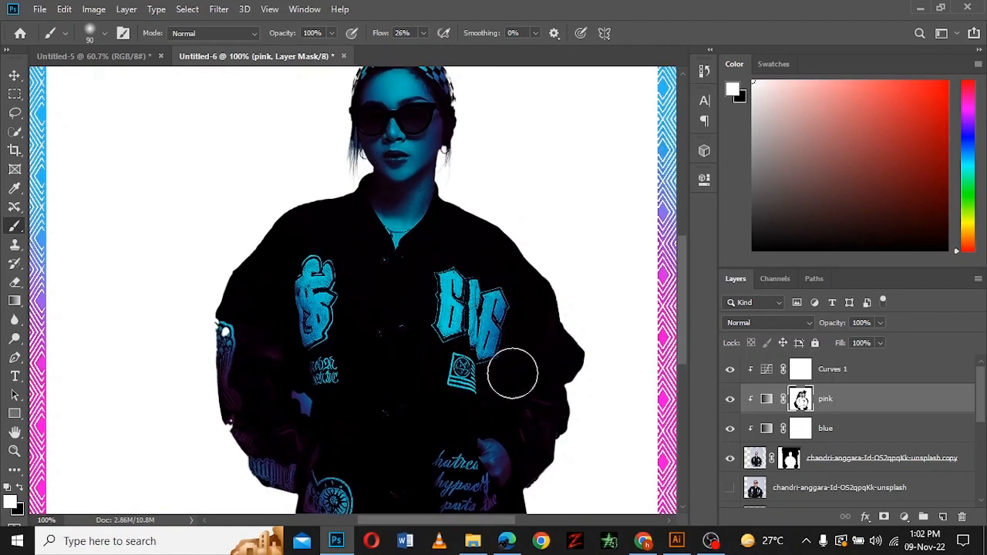
scroll(690, 275, up, 3)
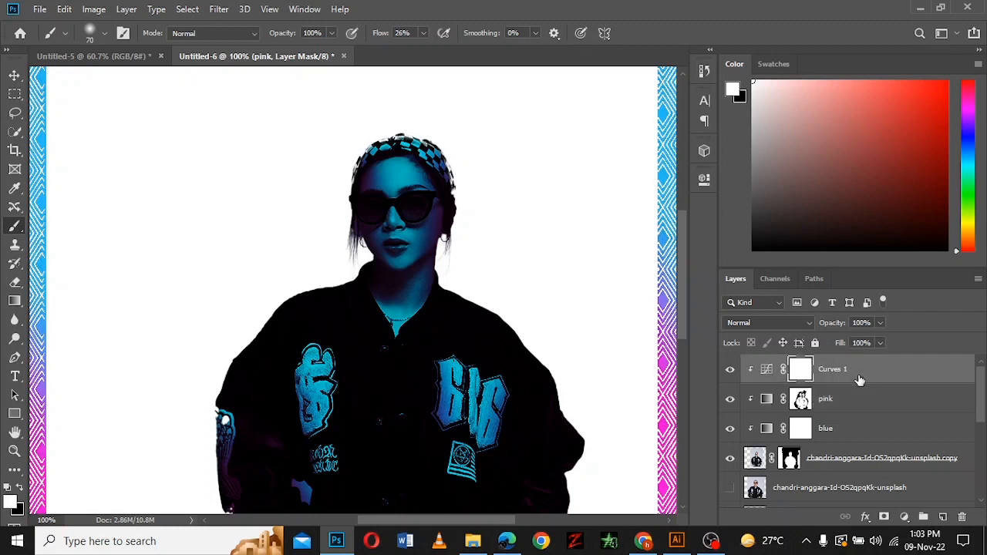
Compare the Curves mask inverted, restore it, and paint black on it over the forehead and sunglasses to brighten them
click(802, 371)
key(ctrl+i)
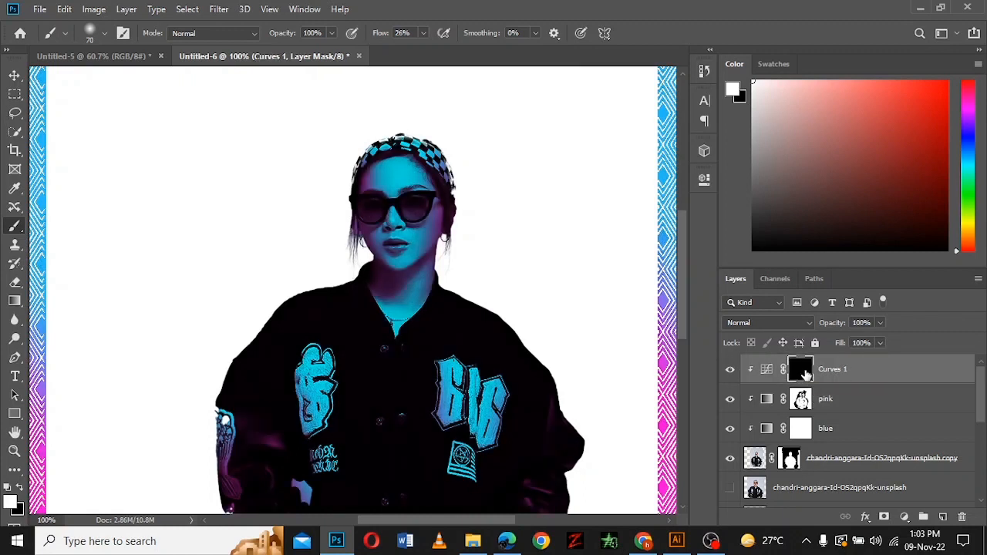
key(ctrl+i)
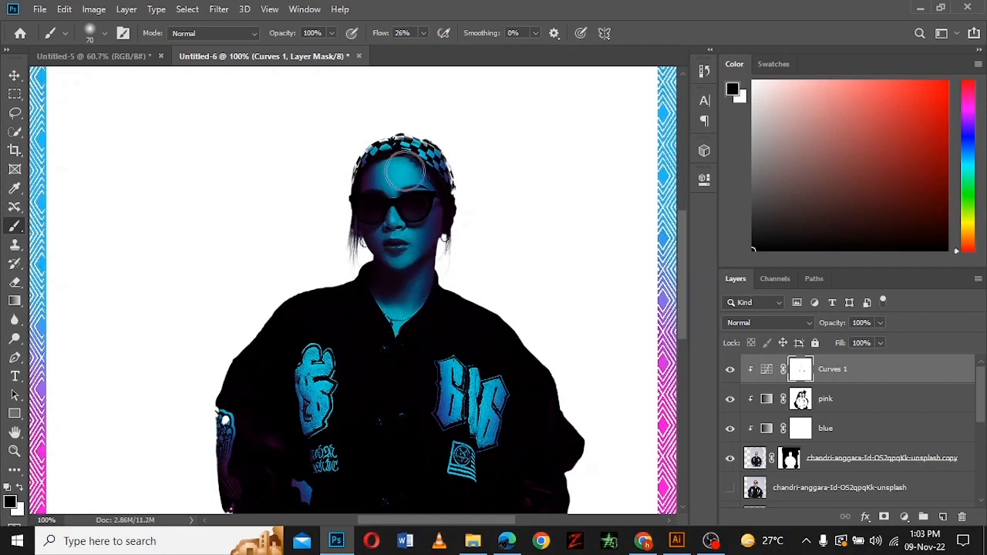
drag(401, 172, 409, 204)
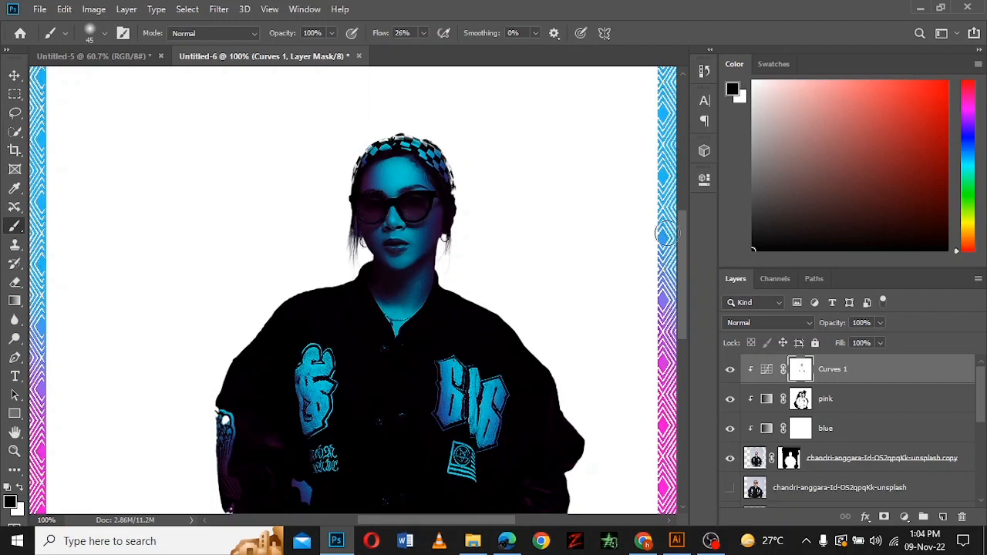
Add a white Solid Color fill layer above the Curves adjustment
click(904, 517)
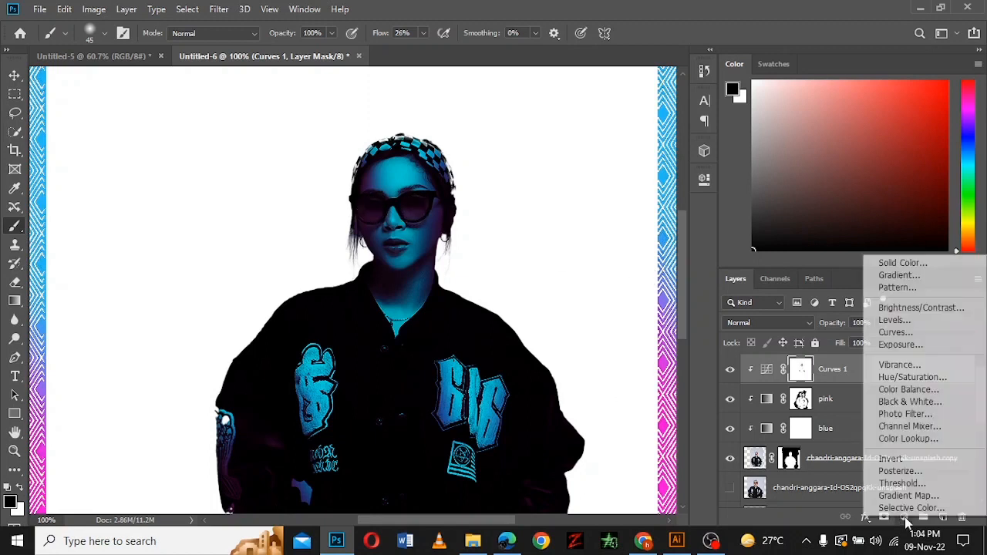
click(937, 266)
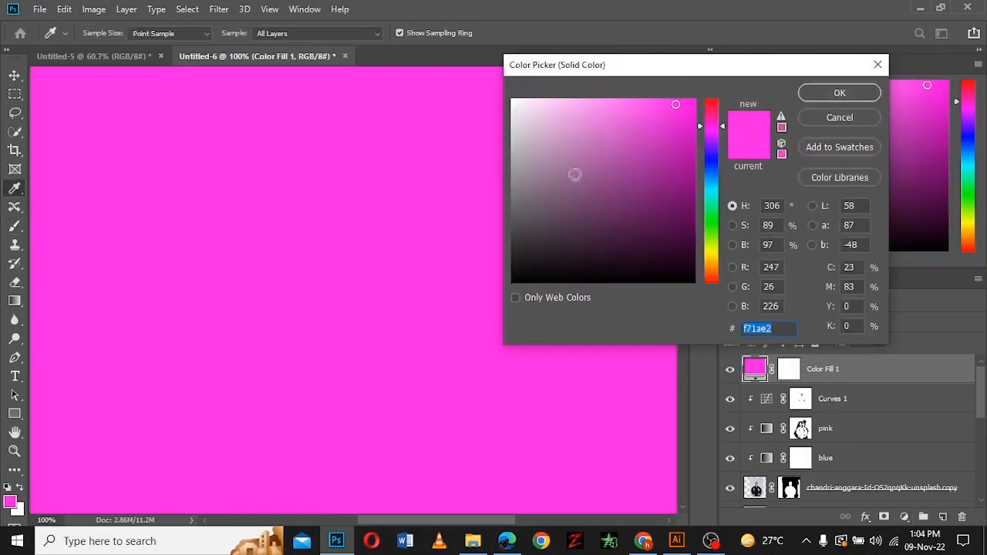
click(512, 100)
click(839, 90)
Split the white Color Fill layer's Blend If shadow slider for the underlying layer to 74 / 153
double_click(883, 375)
drag(607, 336, 621, 336)
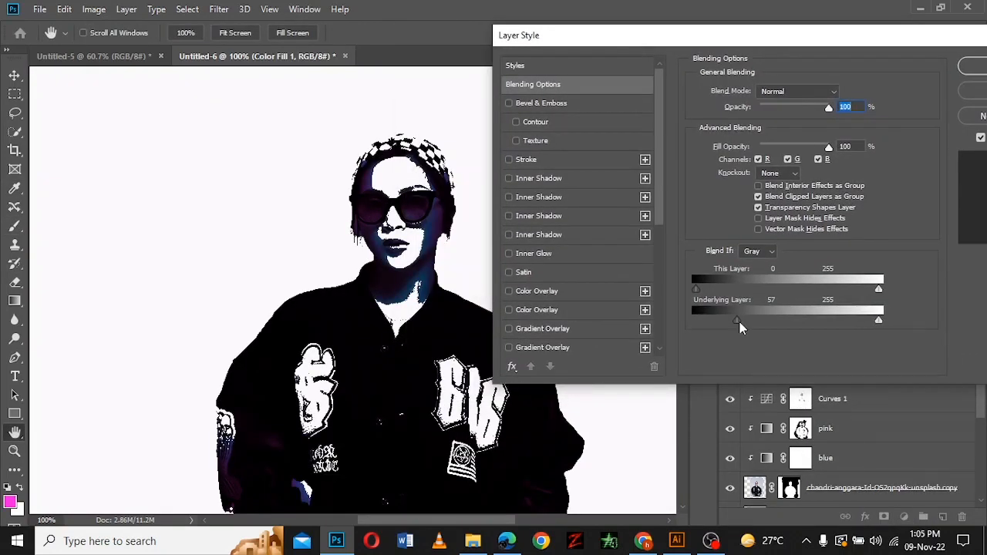
drag(737, 322, 818, 323)
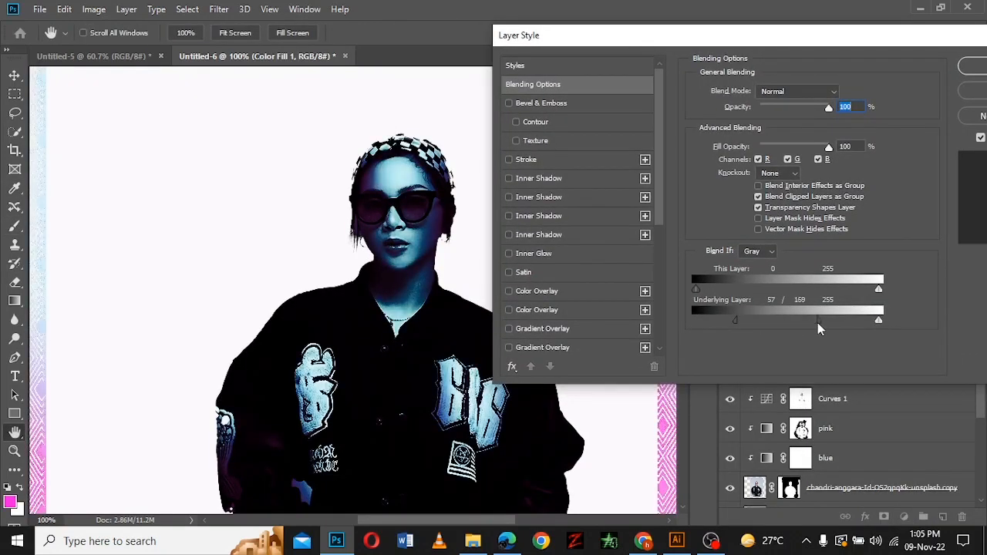
drag(736, 320, 751, 321)
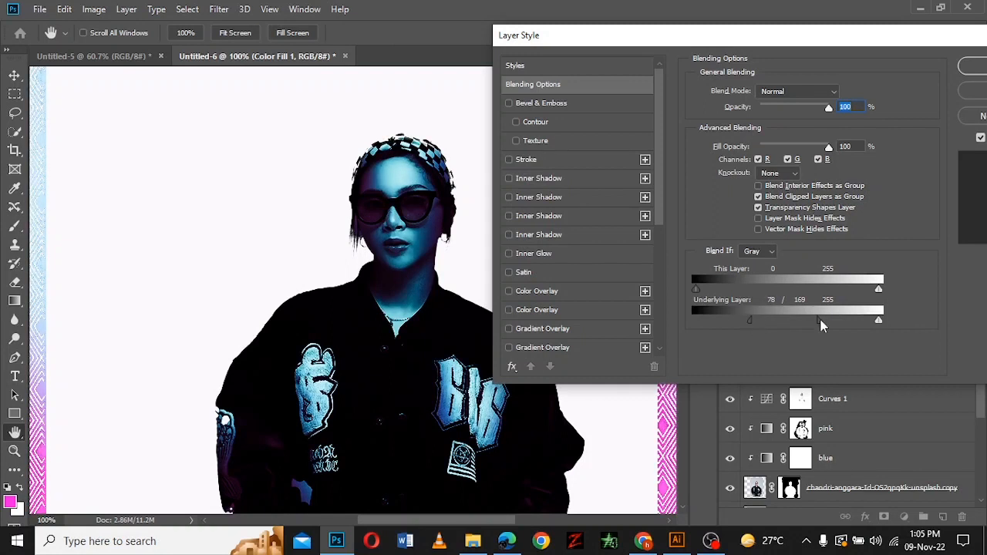
mouse_move(819, 320)
mouse_down()
mouse_move(793, 319)
mouse_move(810, 321)
mouse_up()
drag(749, 320, 725, 321)
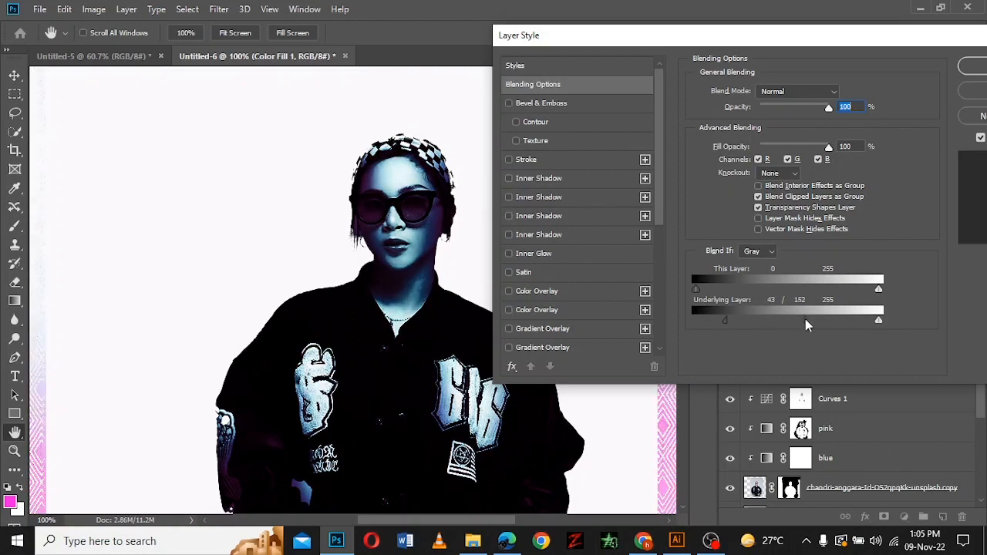
drag(806, 319, 806, 319)
drag(726, 320, 746, 320)
drag(892, 40, 822, 49)
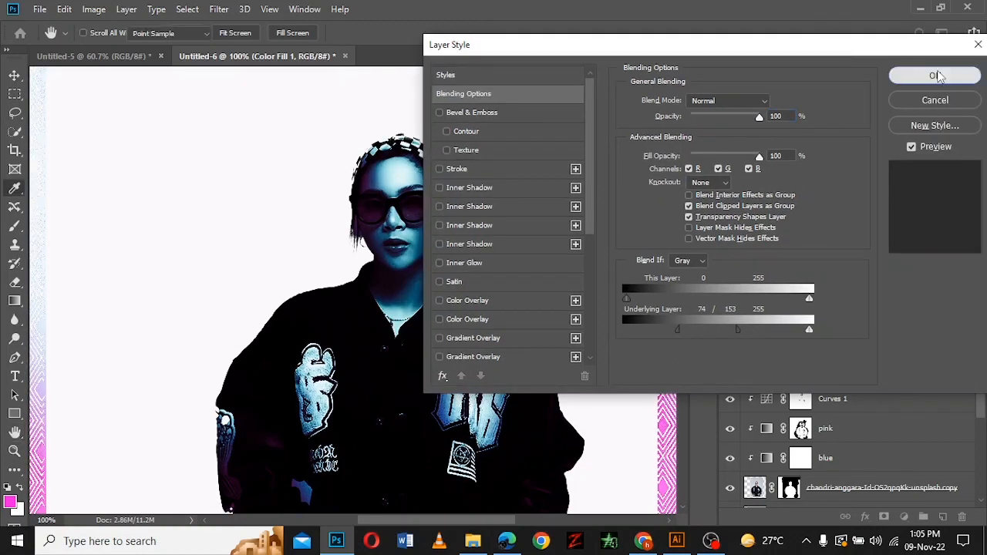
click(935, 75)
Invert the Color Fill layer's mask to black and paint soft white highlights over the face with a 50 px brush at 13% flow
click(788, 369)
key(ctrl+i)
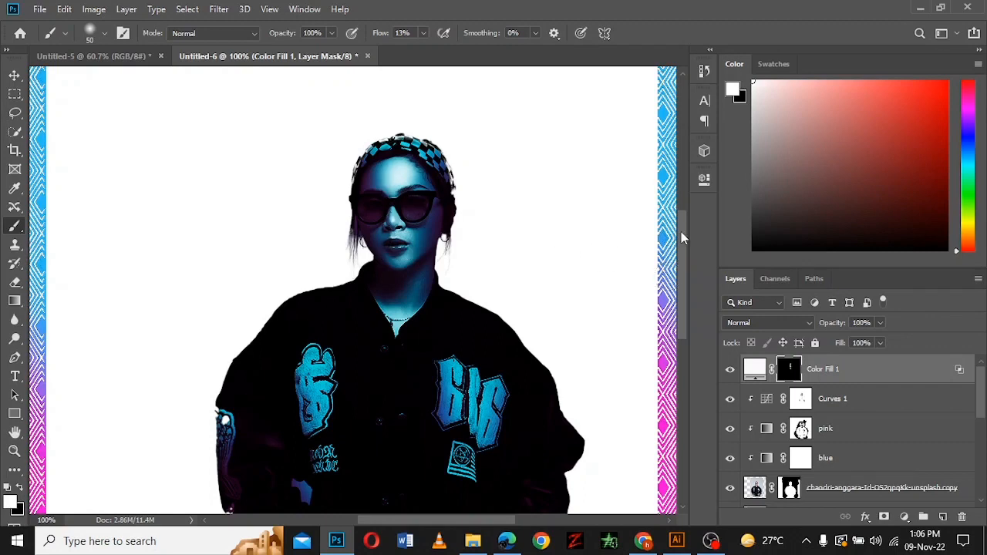
drag(682, 237, 684, 268)
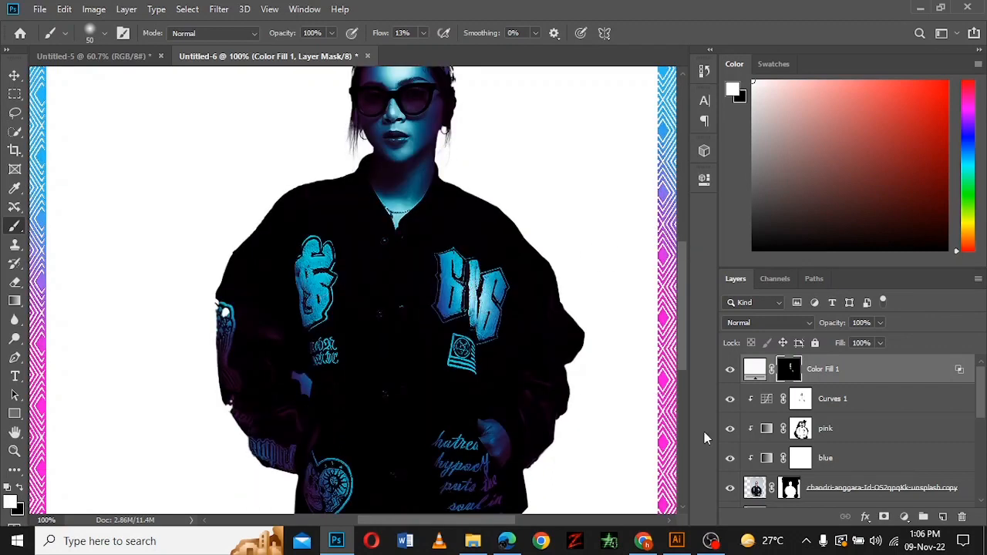
key(ctrl+minus)
key(ctrl+plus)
key(ctrl+plus)
drag(681, 282, 682, 223)
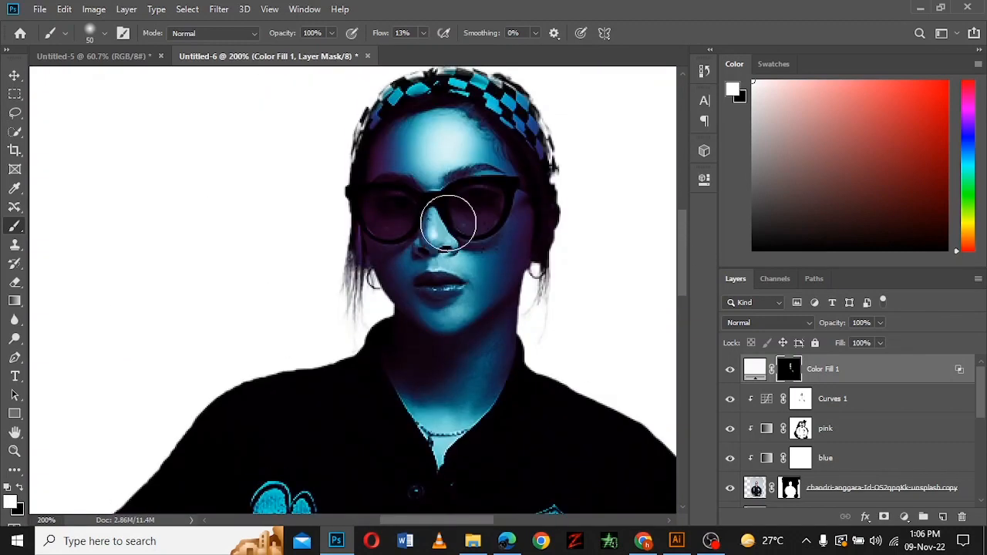
key(ctrl+0)
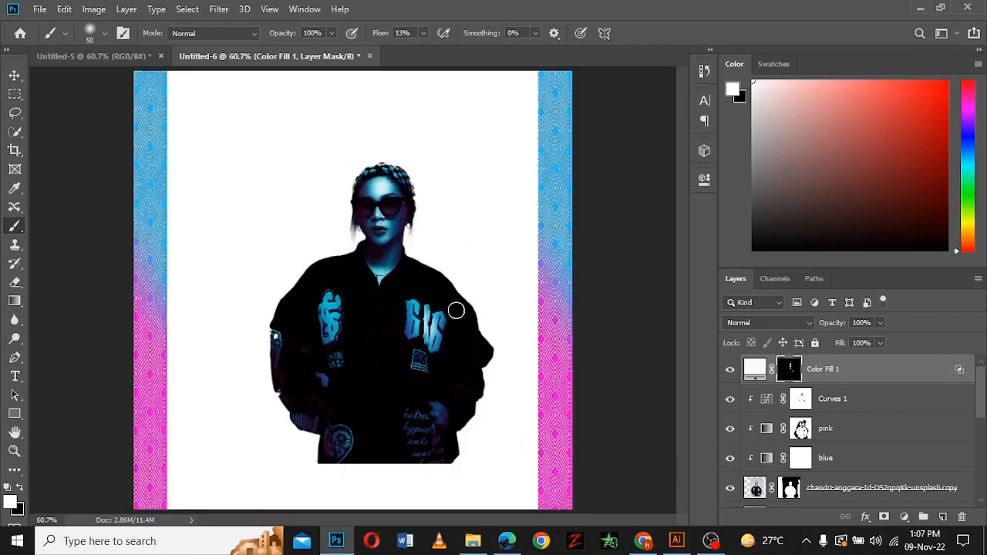
key(ctrl+2)
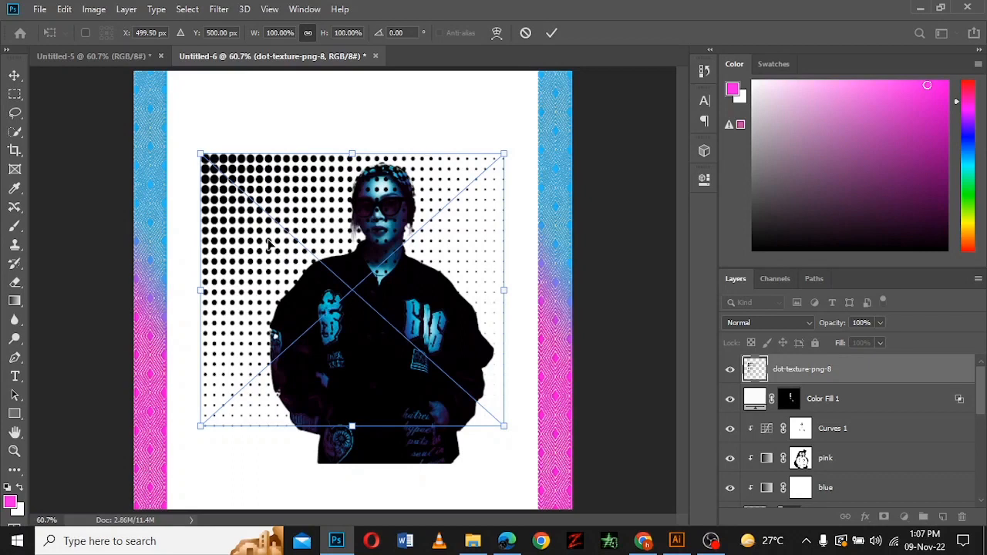
Place the dot-texture-png-8 image in the canvas's upper-left corner and move its layer beneath the hidden original photo layer
drag(269, 242, 203, 160)
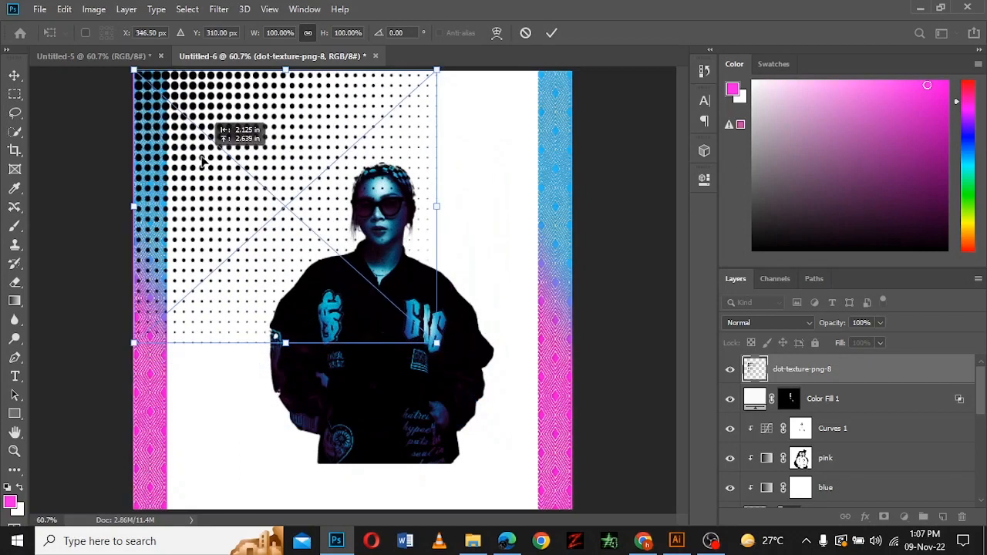
drag(854, 369, 856, 420)
key(v)
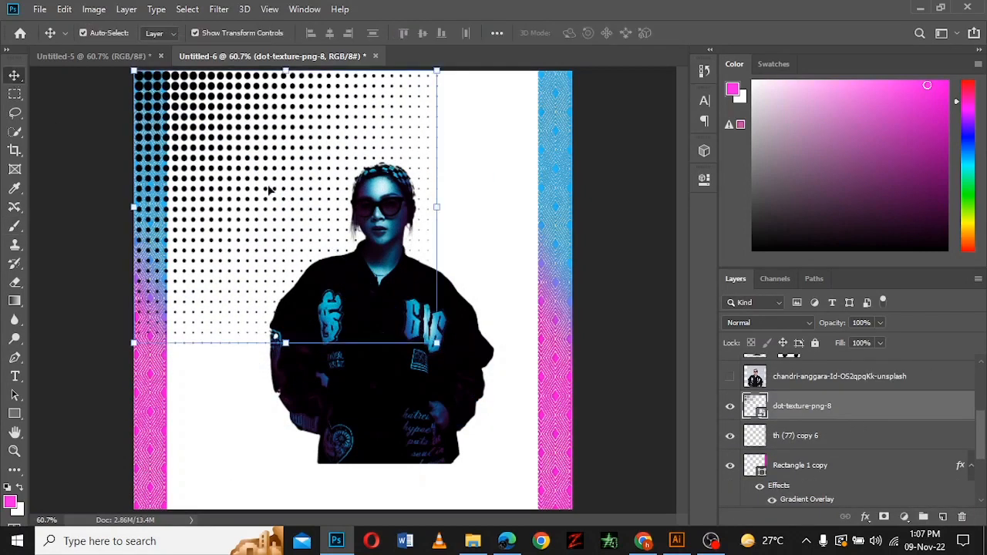
drag(267, 192, 272, 191)
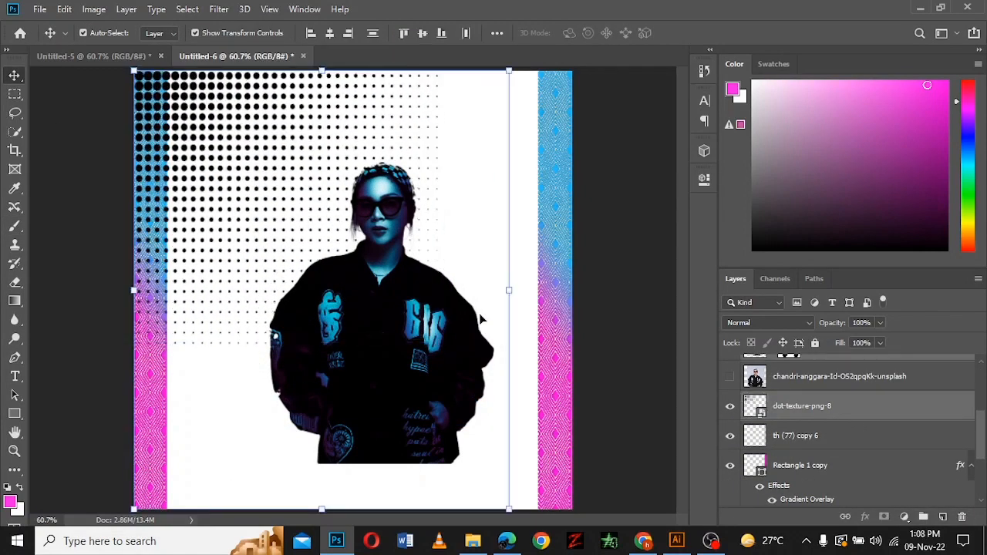
key(ctrl+t)
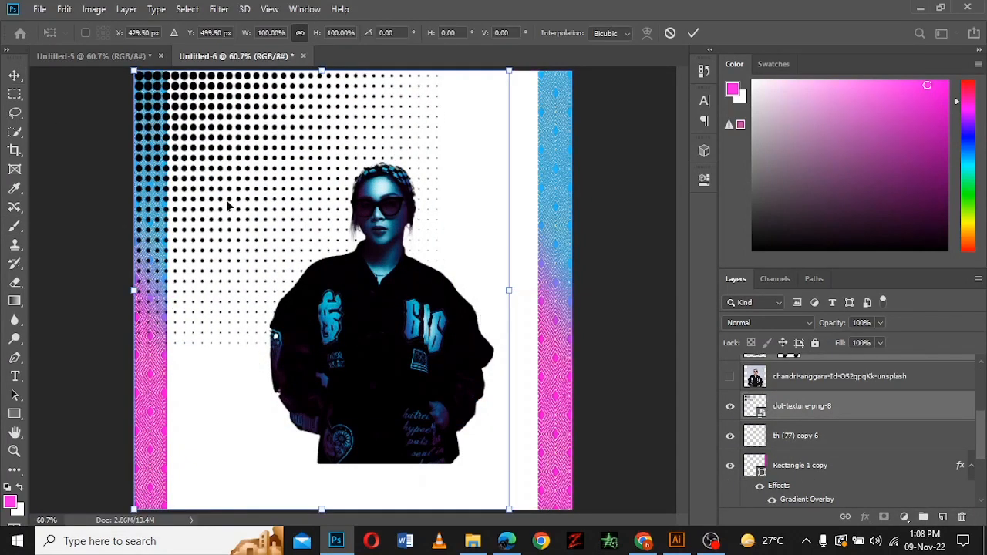
drag(259, 222, 211, 164)
key(ctrl+z)
Scale the dot texture proportionally to about 75%, keeping it anchored in the canvas's upper-left corner
click(853, 405)
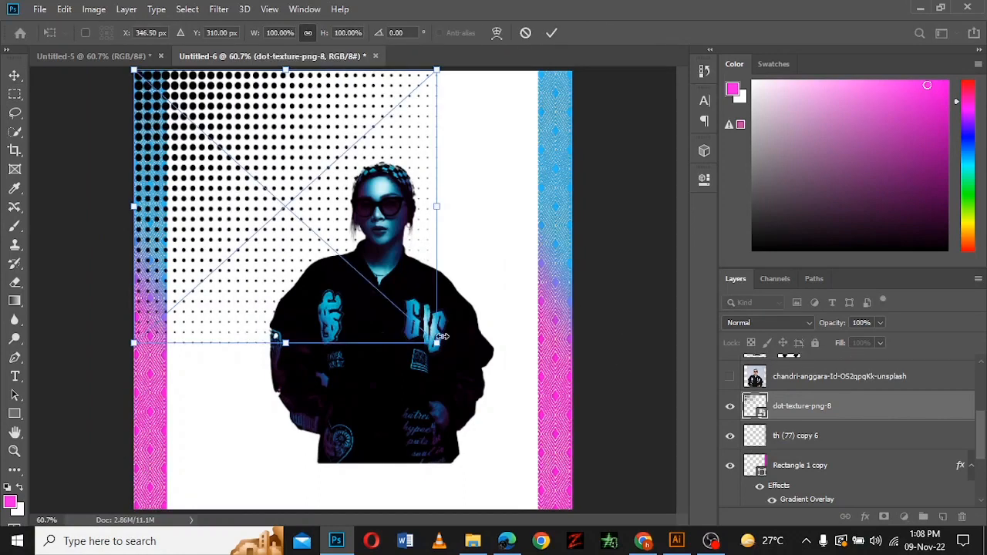
drag(441, 342, 361, 274)
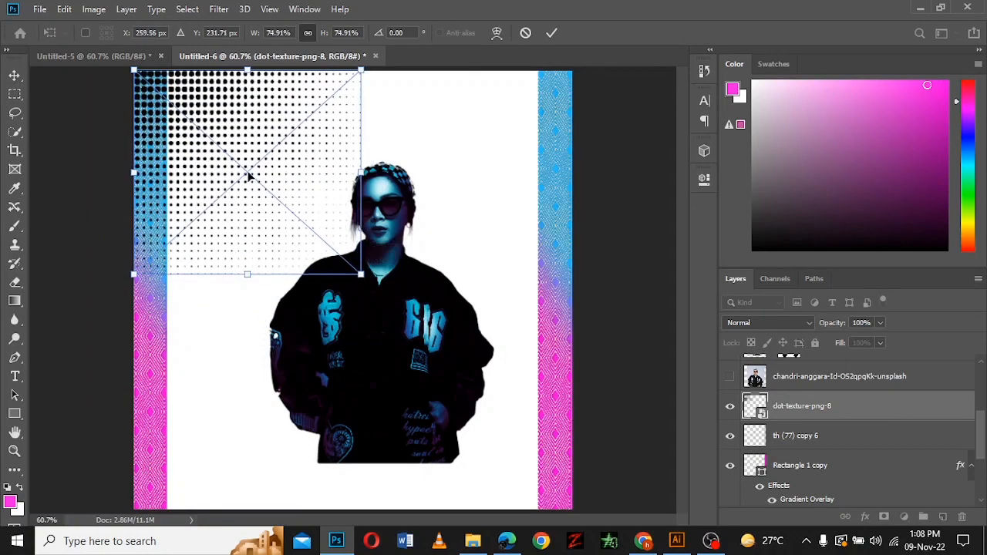
click(551, 36)
Add a linear pink-to-blue Gradient Overlay to the dot texture with 66% opacity, 31° angle and 127% scale
double_click(870, 407)
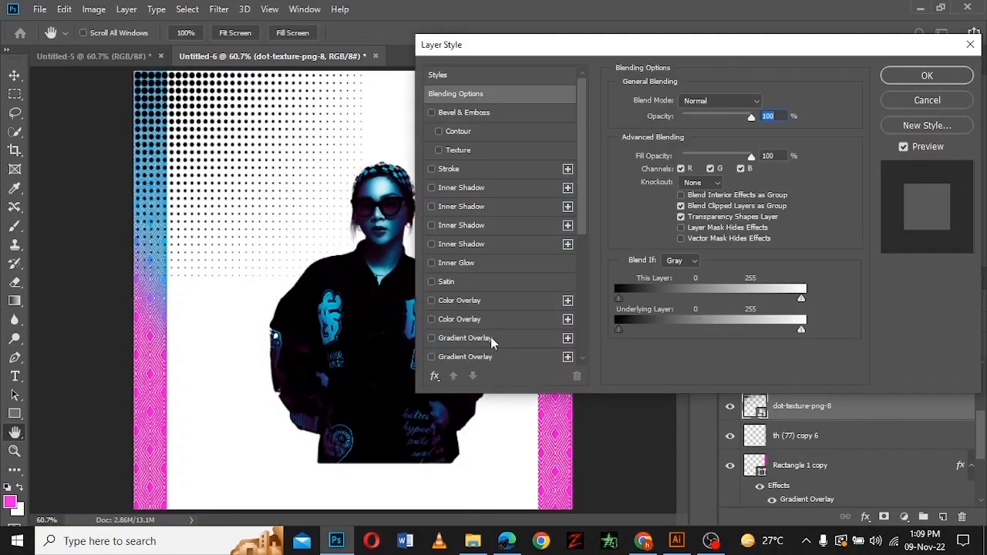
click(494, 337)
drag(739, 119, 722, 123)
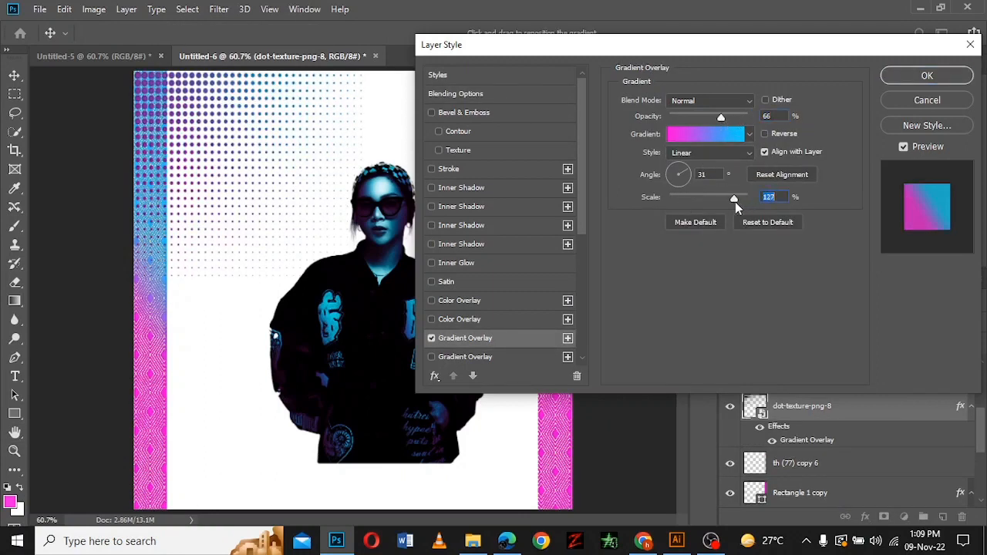
click(927, 76)
Place the th (72) starburst image above all layers and enlarge it over the figure
drag(985, 429, 983, 391)
click(876, 376)
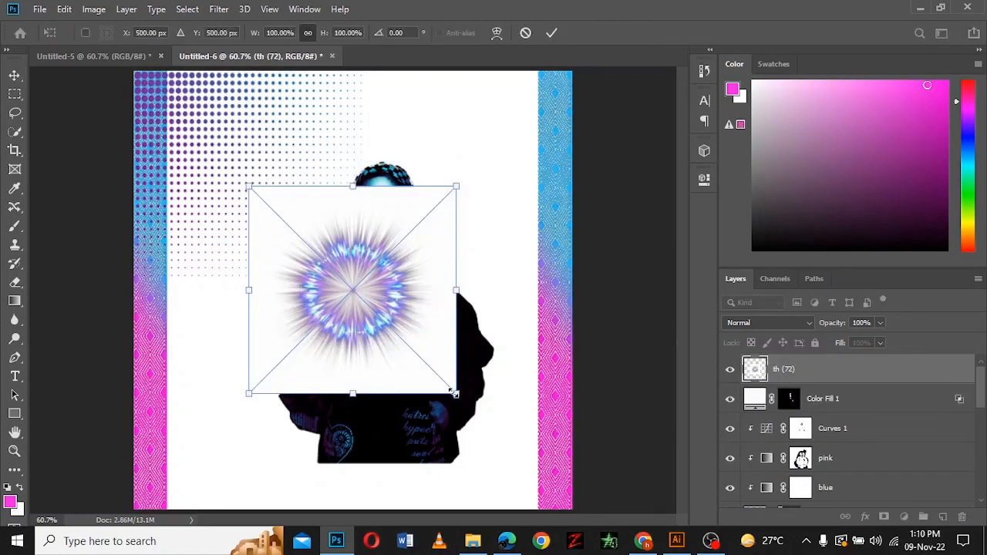
drag(455, 393, 517, 452)
drag(249, 186, 179, 116)
key(Return)
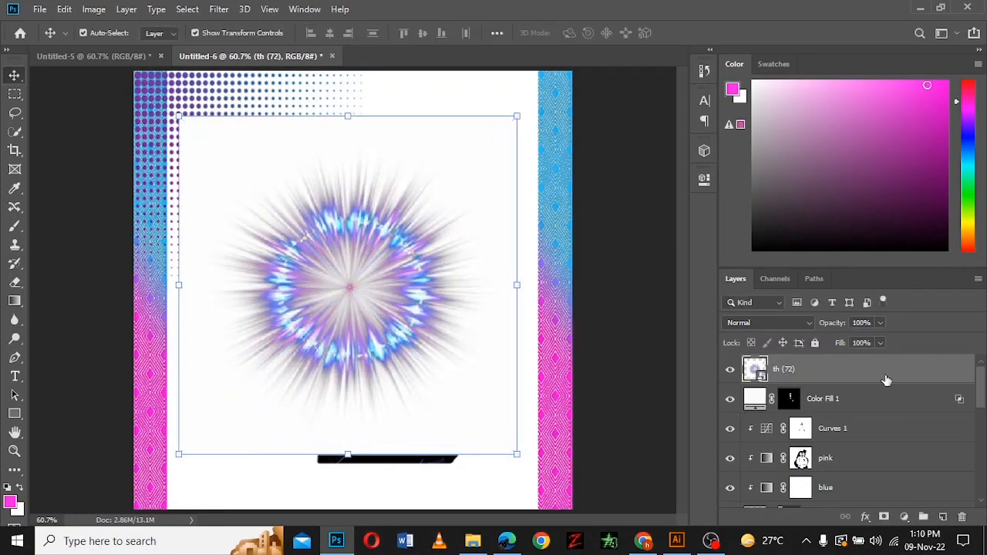
Rasterize the starburst layer and set its blend mode to Darken
right_click(841, 375)
click(808, 323)
click(809, 324)
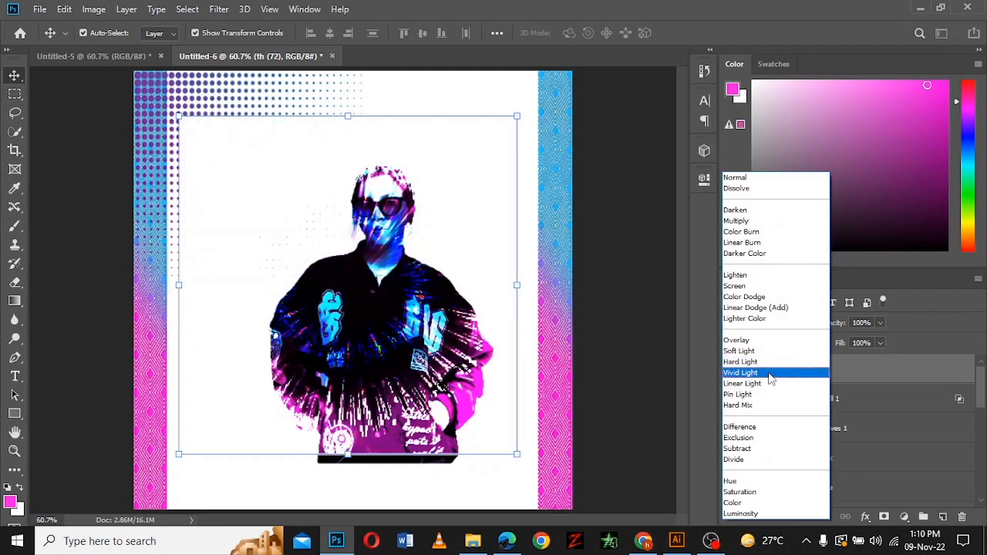
click(769, 208)
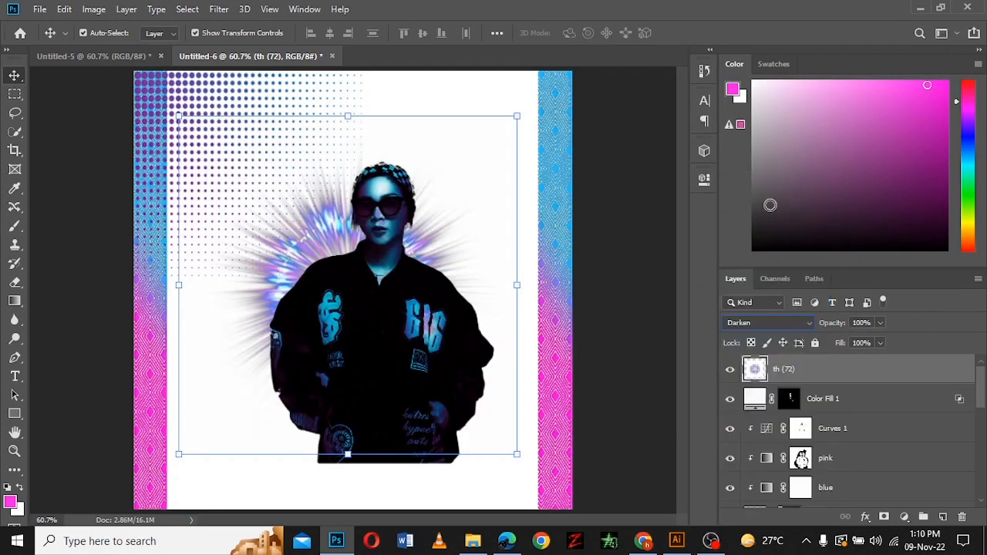
Move the starburst to the poster's upper-right corner and place its layer directly above the Background
key(ctrl+t)
drag(317, 248, 515, 73)
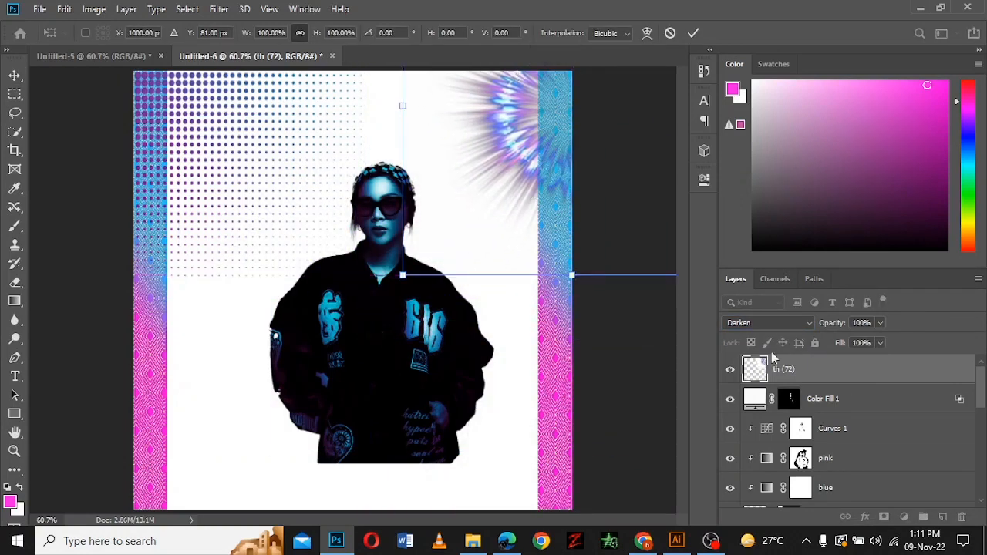
key(Return)
drag(784, 369, 831, 484)
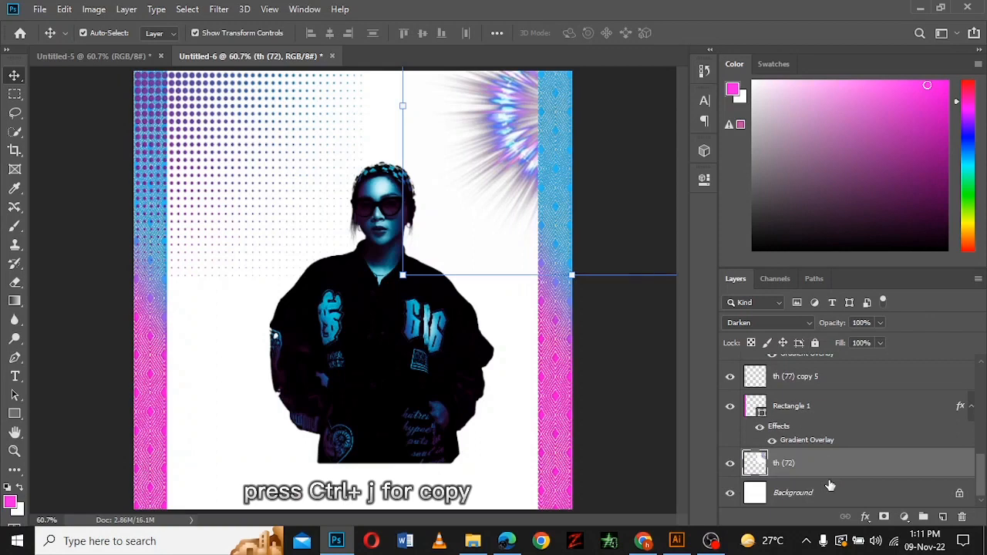
Duplicate the starburst layer and position the copy at the poster's left side, beside the figure's shoulder
key(ctrl+j)
drag(504, 111, 194, 339)
drag(246, 308, 213, 264)
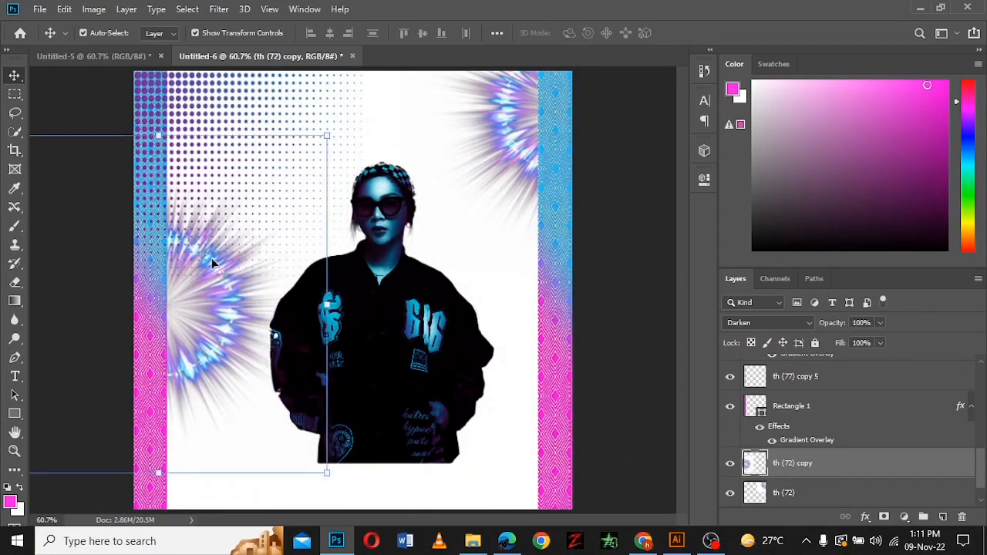
Place the th (75) torn-paper image above all layers and enlarge it across the space between the side bars
drag(982, 438, 980, 370)
click(887, 376)
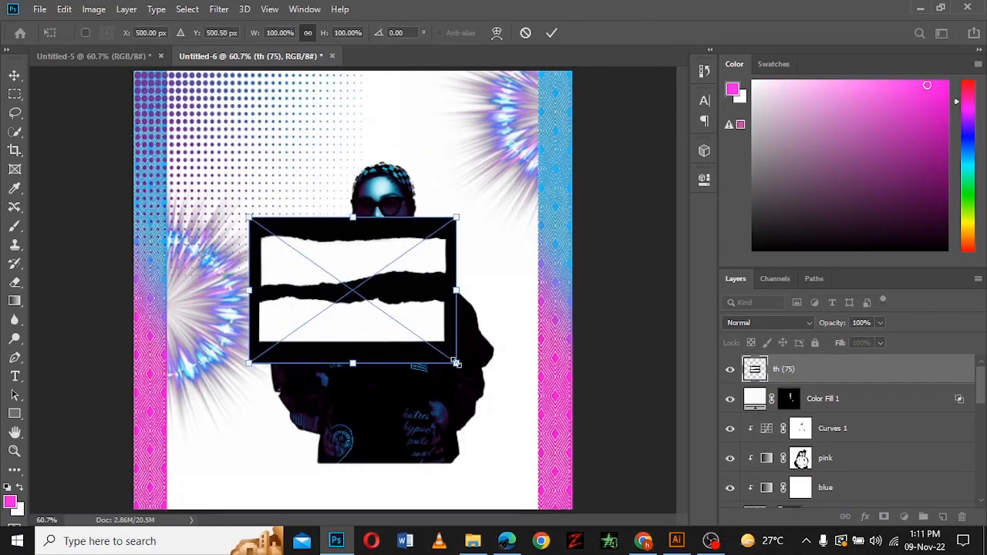
drag(458, 362, 516, 405)
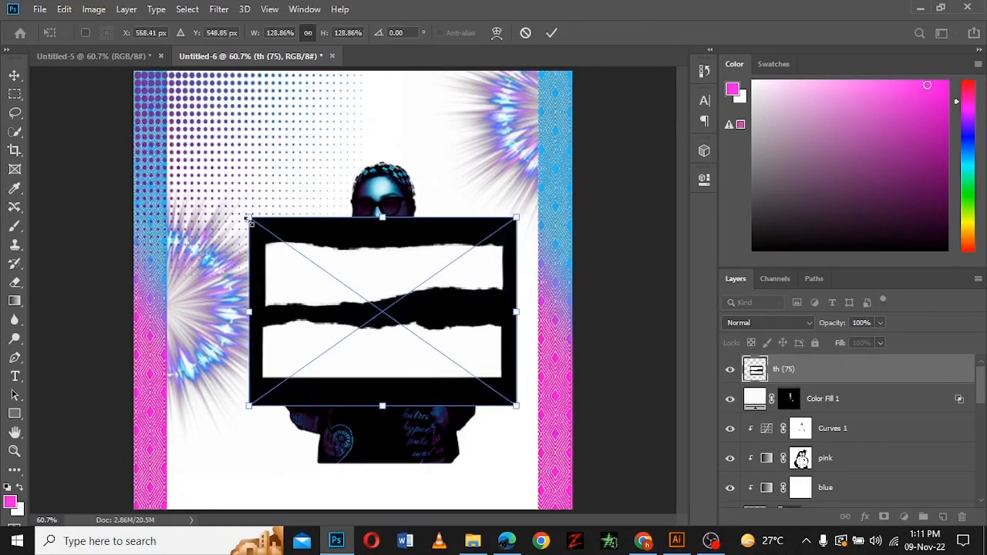
drag(249, 218, 157, 153)
drag(313, 239, 326, 250)
key(Return)
Rasterize the torn-paper layer and erase its upper paper strip with a 250 px eraser
right_click(816, 369)
click(683, 259)
click(15, 282)
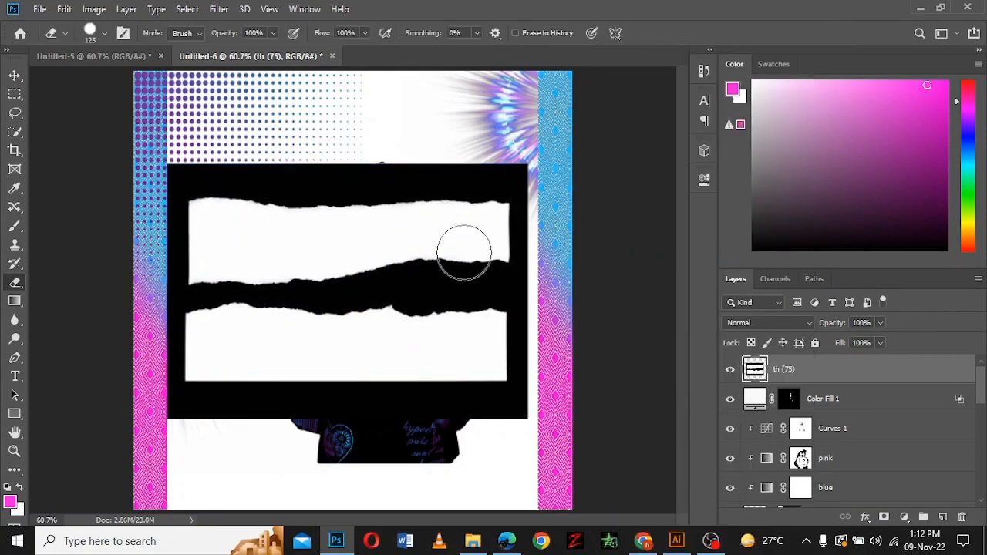
key(bracketright)
key(bracketright)
key(bracketright)
key(bracketright)
mouse_move(505, 208)
mouse_down()
mouse_move(260, 186)
mouse_move(230, 231)
mouse_move(478, 237)
mouse_move(260, 240)
mouse_up()
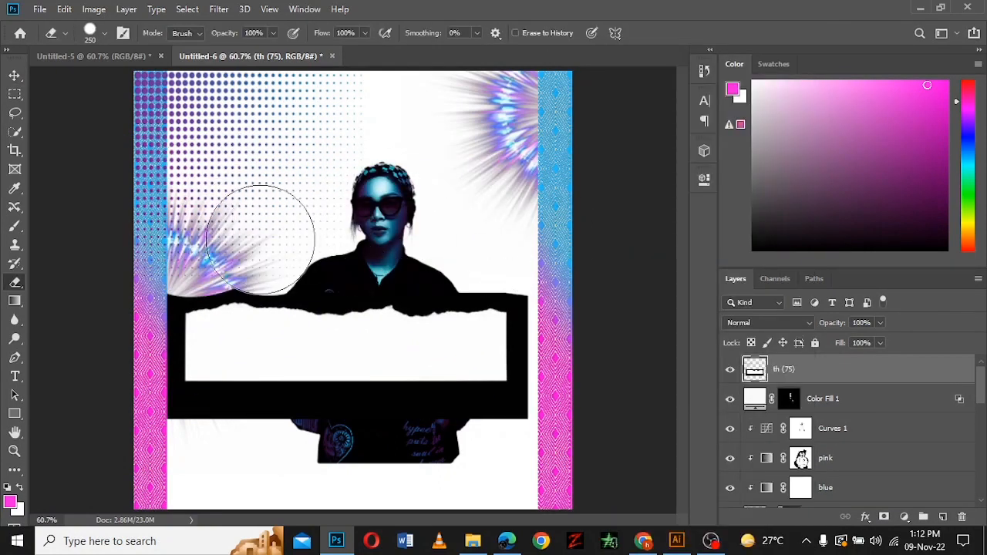
Select the remaining black area around the lower paper strip with the Magic Wand, delete it and deselect
click(15, 135)
click(326, 393)
key(Delete)
key(ctrl+d)
key(e)
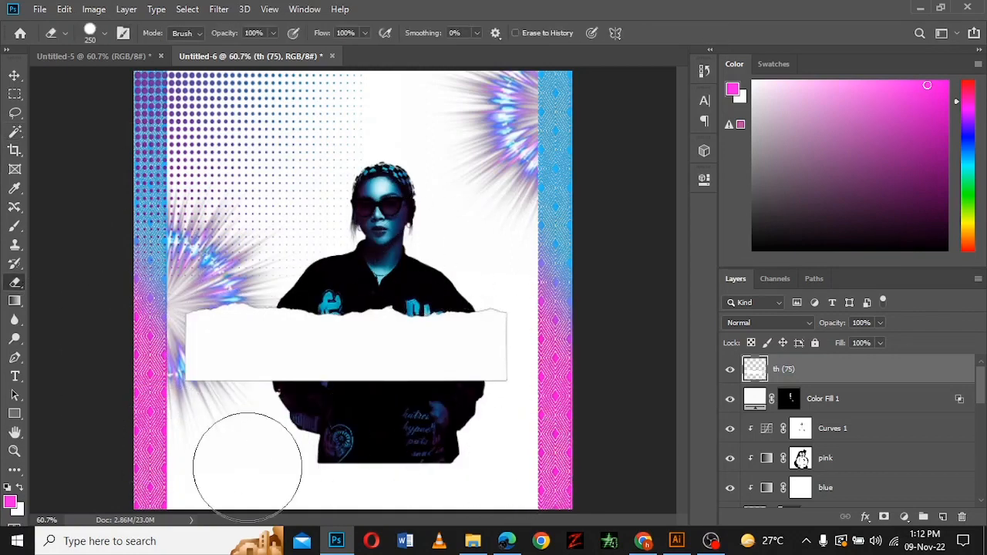
Move the torn-paper strip down over the figure's lower body and widen it beyond both canvas edges
click(15, 76)
drag(309, 347, 323, 422)
drag(183, 376, 95, 346)
drag(522, 346, 619, 314)
Stretch and reposition the torn paper vertically so it covers the poster's bottom, with its torn edge across the lower jacket
drag(356, 424, 355, 497)
drag(361, 450, 362, 460)
drag(356, 394, 356, 348)
drag(363, 446, 363, 460)
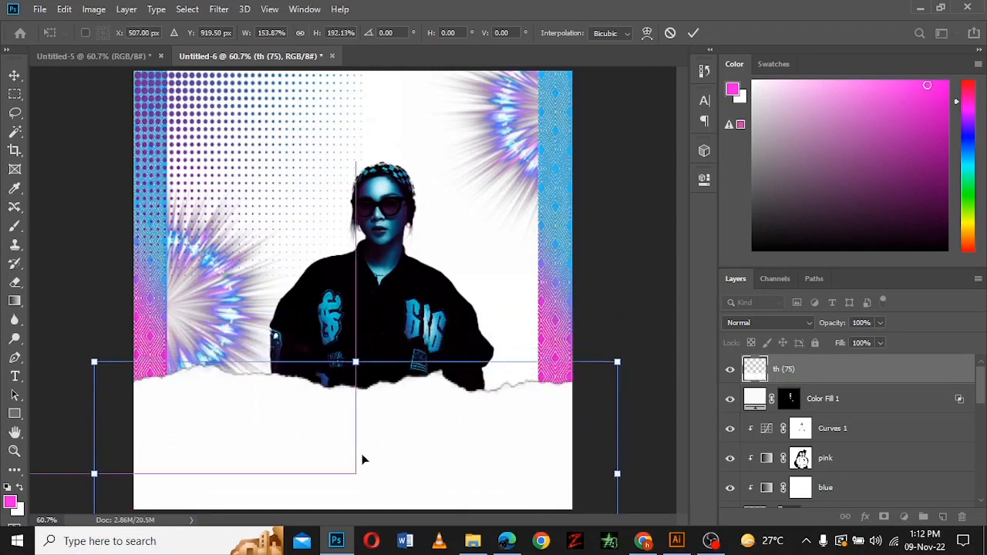
drag(356, 360, 355, 328)
drag(373, 443, 374, 450)
drag(358, 333, 355, 379)
drag(383, 432, 379, 451)
click(694, 33)
Add a cyan outer glow to the torn-paper layer with 35% opacity, 10% spread and 10 px size
double_click(856, 371)
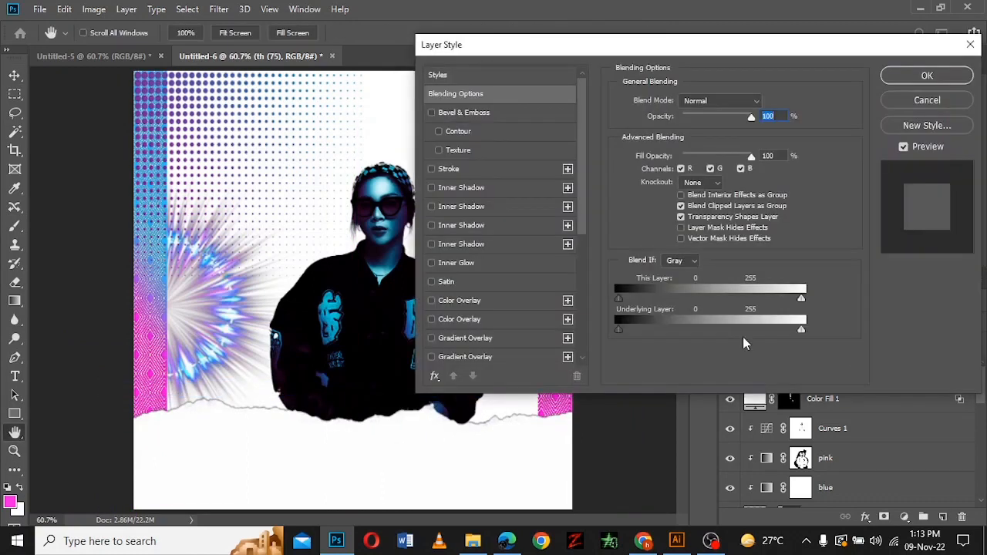
drag(579, 226, 578, 289)
click(496, 274)
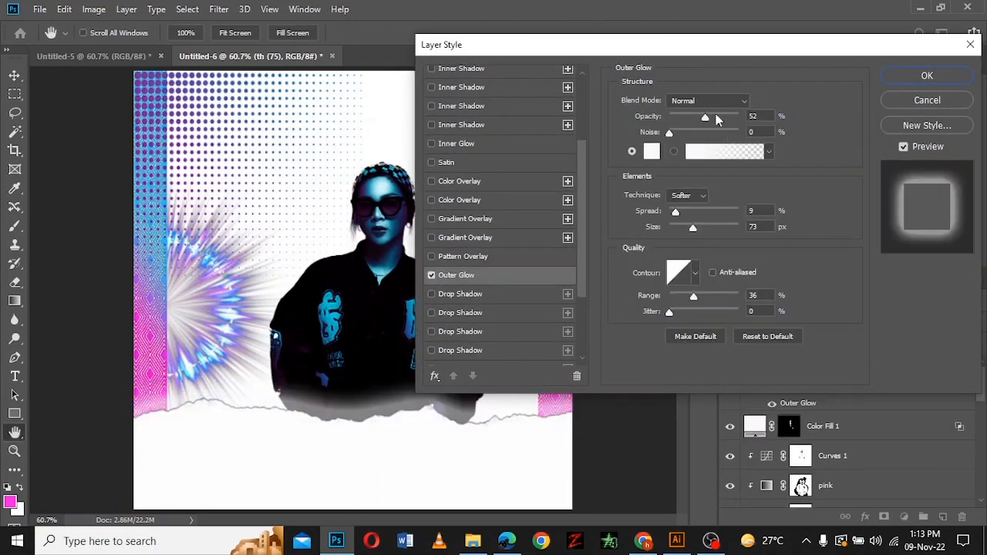
drag(705, 117, 681, 118)
drag(693, 229, 684, 230)
click(651, 152)
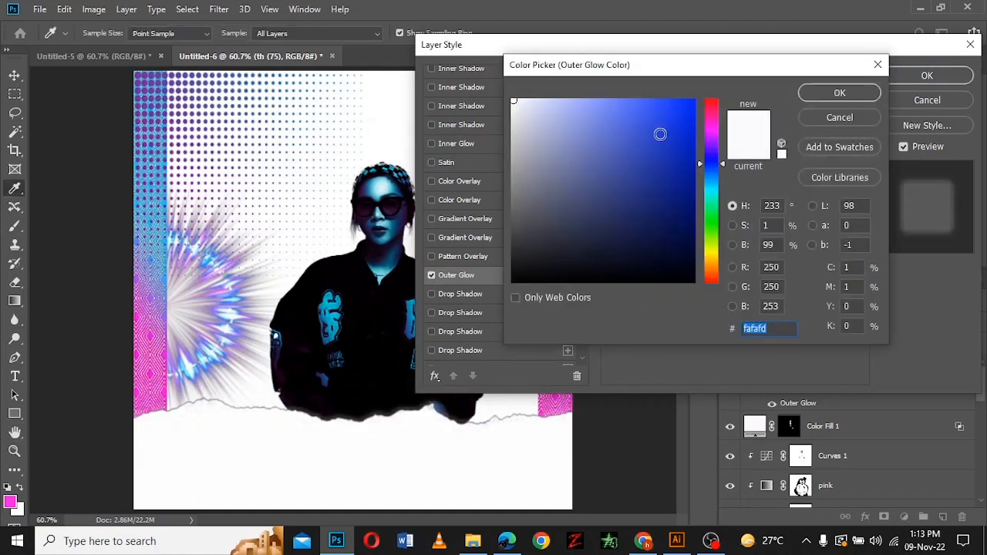
click(711, 189)
click(689, 103)
click(838, 93)
drag(681, 117, 693, 117)
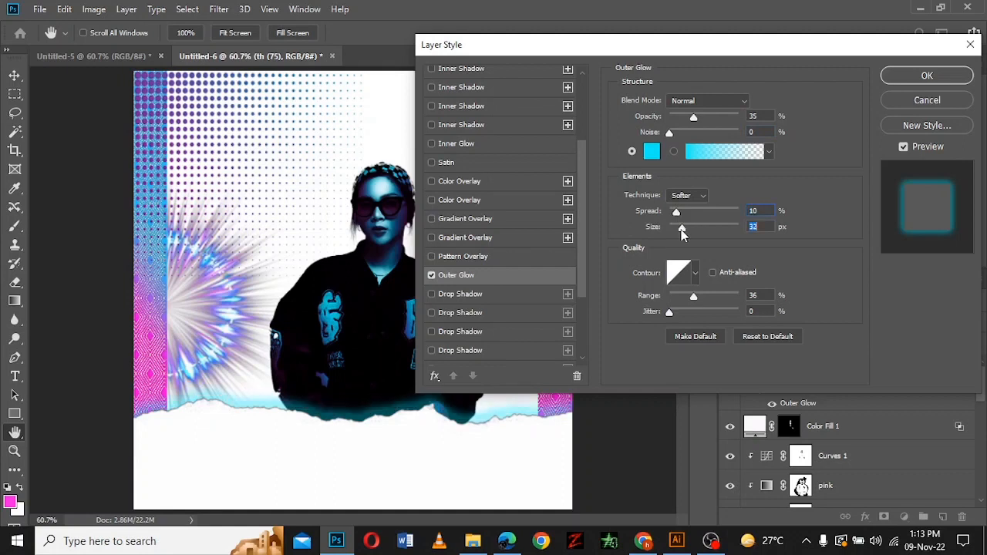
drag(678, 227, 677, 227)
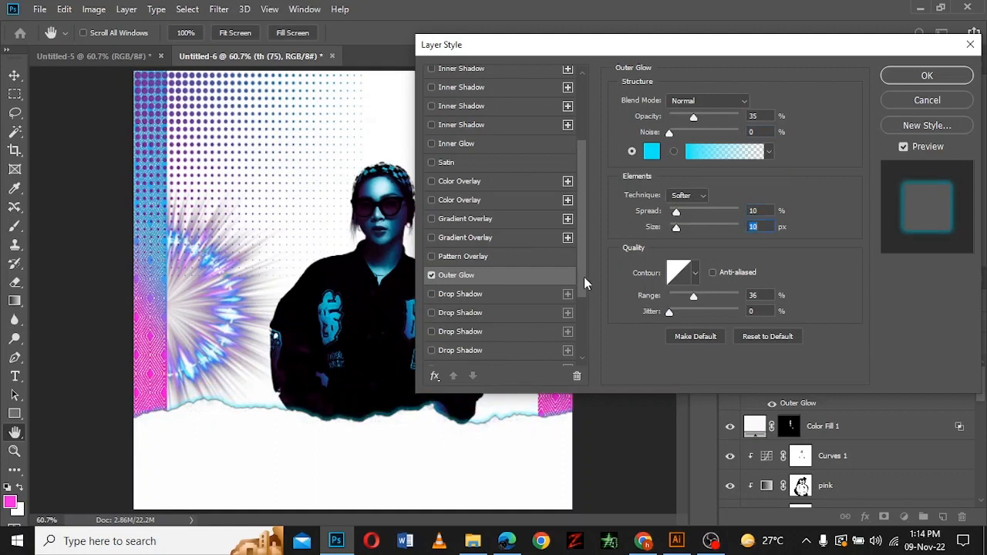
Add a dark blue inner glow to the torn paper in Screen mode with 5% opacity, 5% choke and 21 px size
scroll(583, 282, up, 2)
click(492, 163)
click(651, 151)
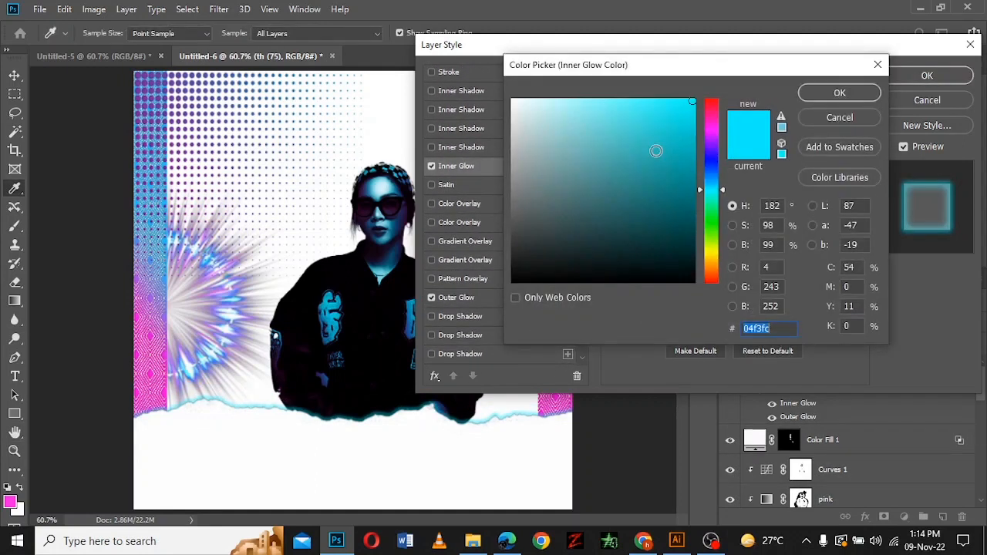
mouse_move(655, 151)
mouse_down()
mouse_move(689, 194)
mouse_move(690, 213)
mouse_move(692, 206)
mouse_up()
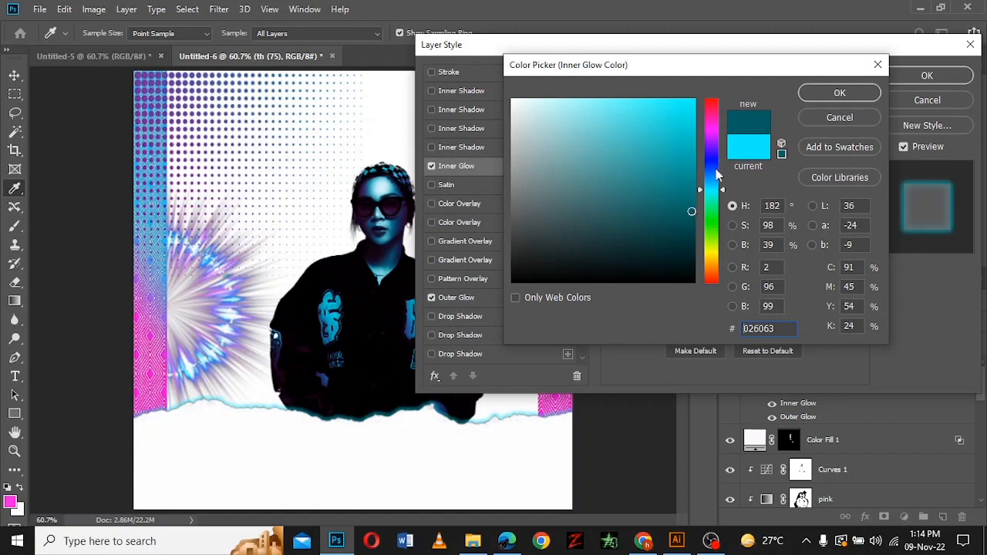
click(715, 171)
click(839, 93)
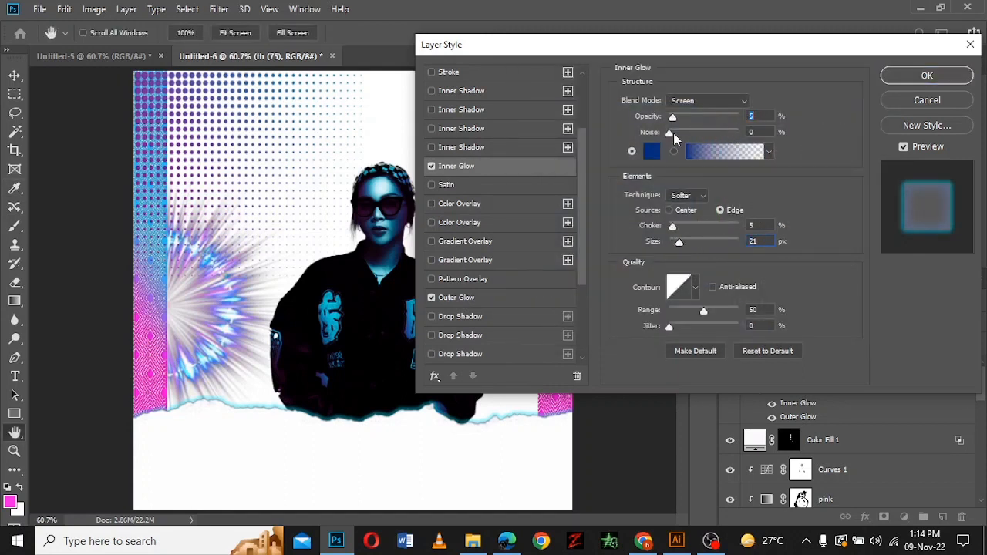
click(927, 75)
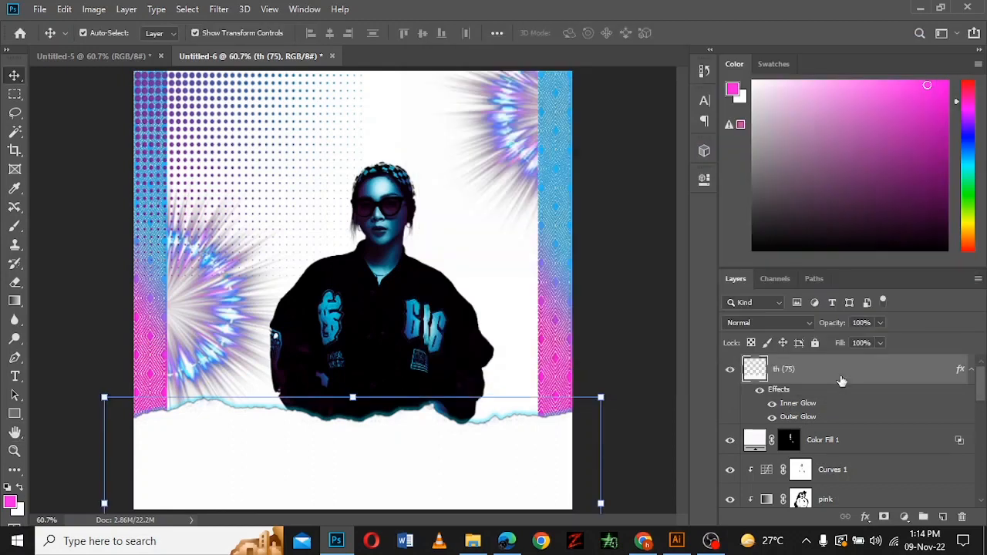
Add the text "friday" over the halftone dots beside the woman's head and color it bright pink
key(t)
click(230, 216)
key(BackSpace)
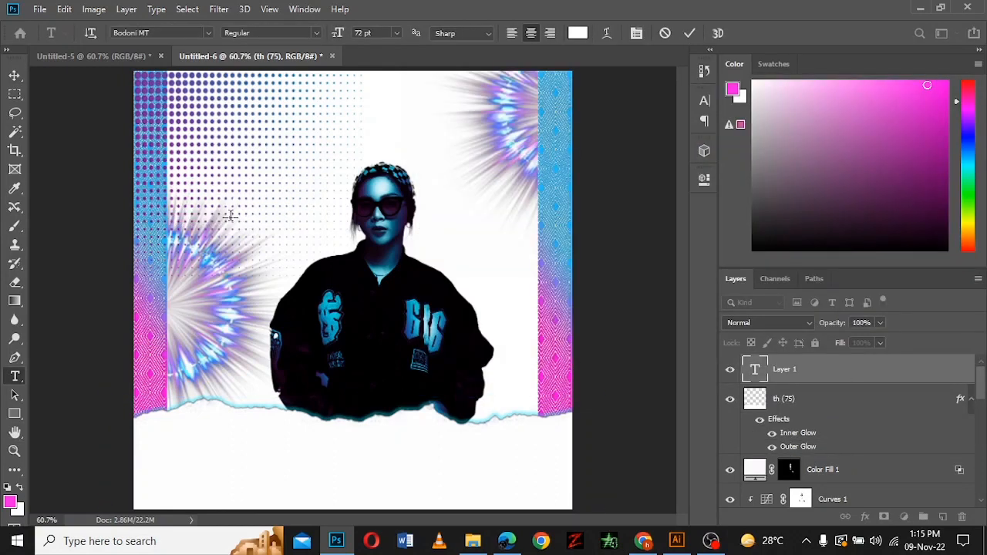
click(689, 33)
double_click(224, 212)
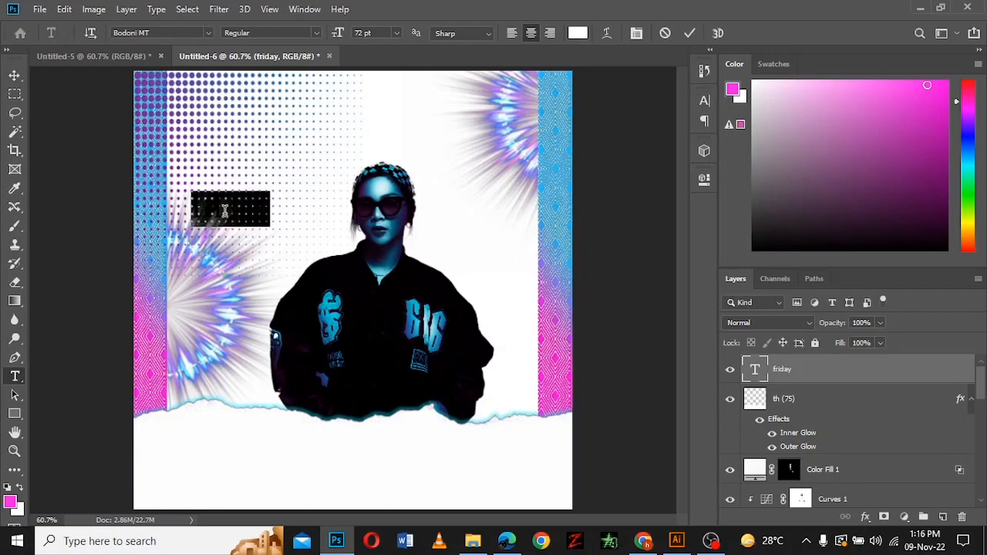
click(578, 33)
click(711, 123)
click(689, 101)
click(820, 99)
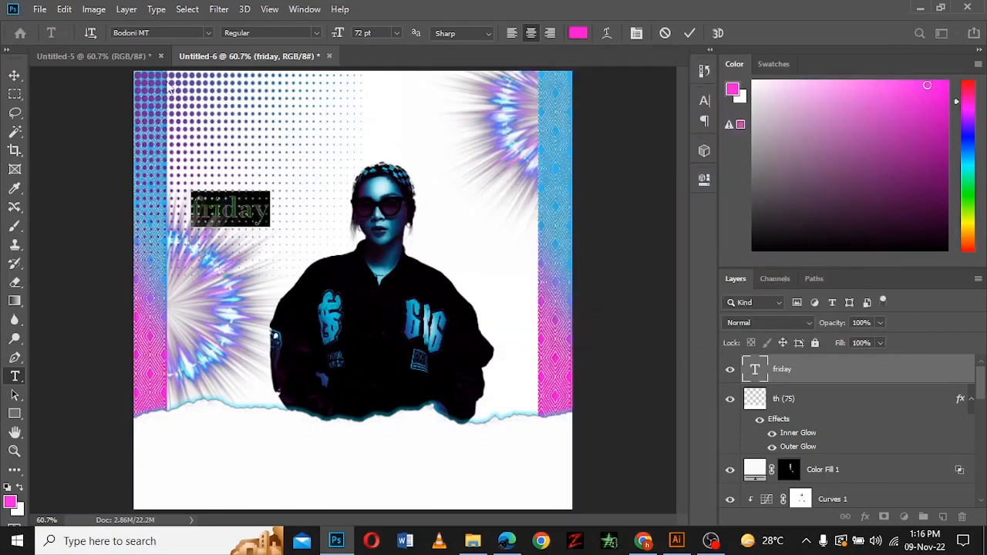
Try the Goudy Stout font on the friday text and shift the text across the woman's face
click(208, 33)
click(360, 137)
click(14, 77)
drag(305, 210, 390, 209)
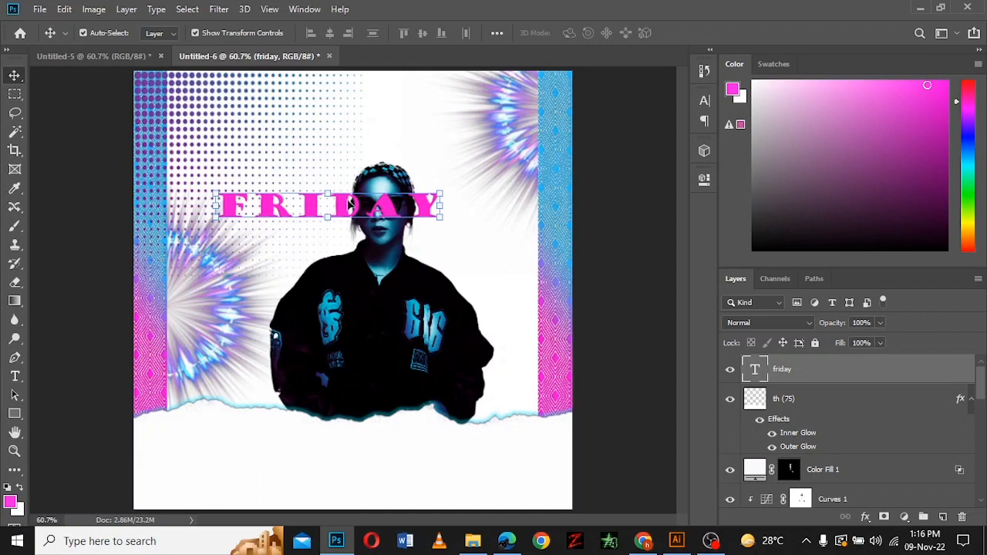
Change the friday text's font to Copperplate Gothic Bold
double_click(349, 205)
click(207, 33)
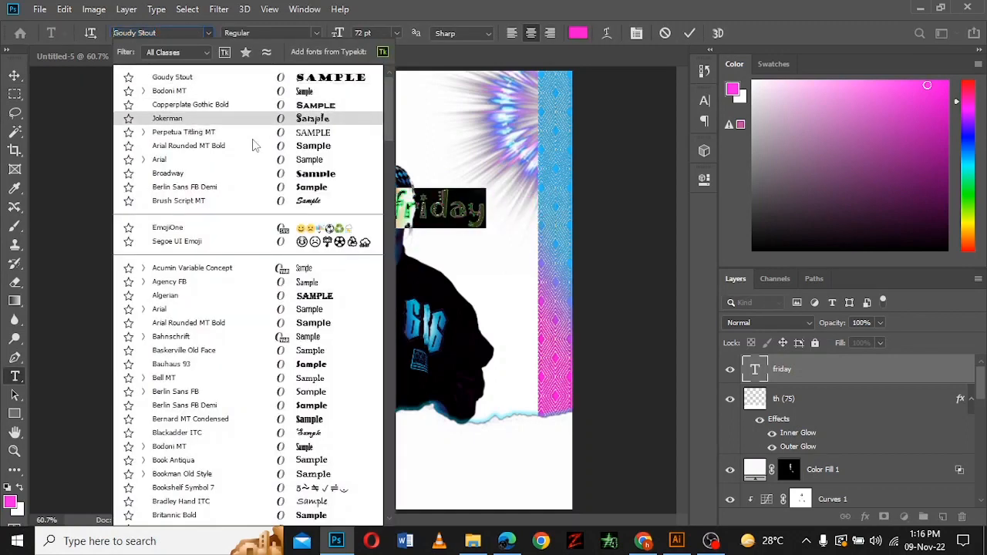
key(Up)
key(Return)
click(15, 75)
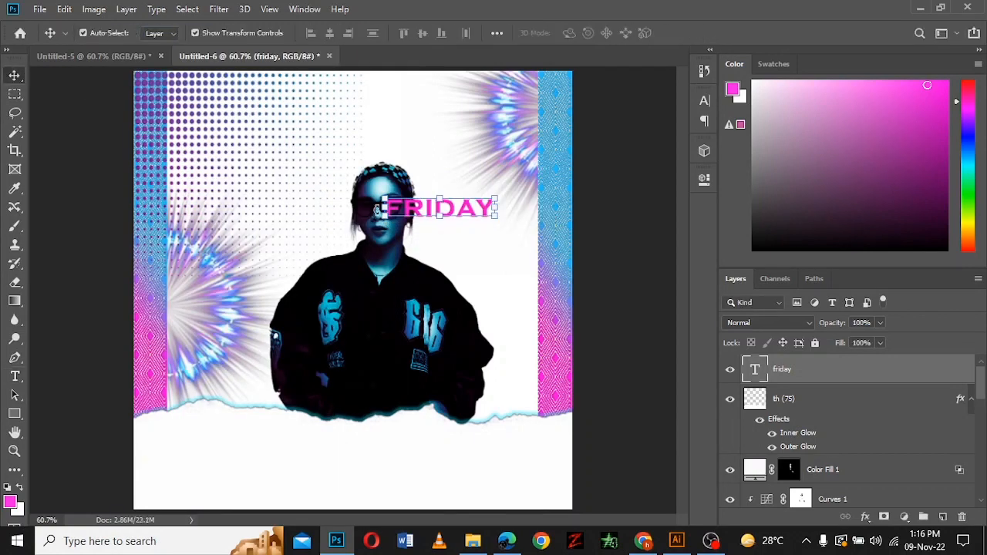
Enlarge the friday text to about 278%, rotate it about -90° to read upward and place it beside the left patterned bar
drag(383, 224, 165, 290)
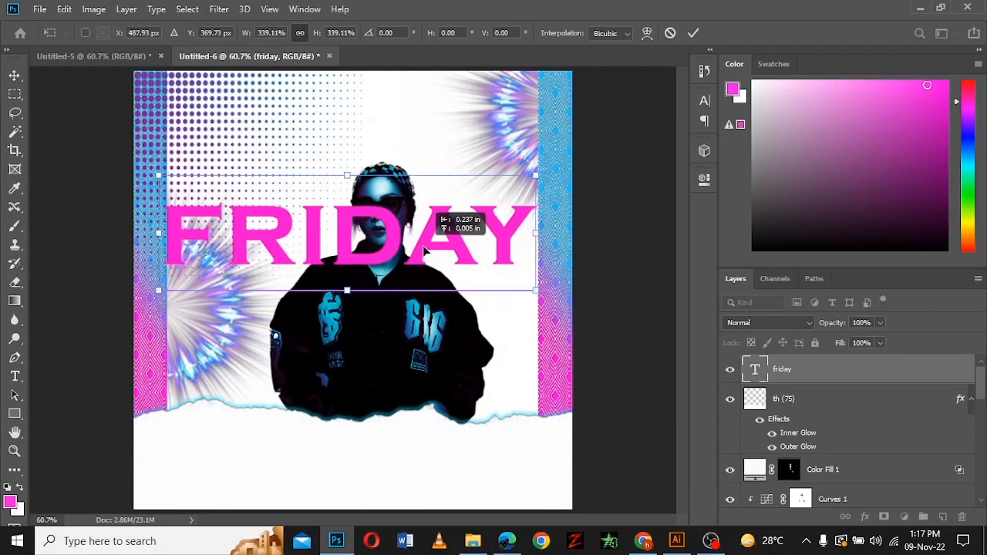
drag(540, 304, 391, 146)
drag(360, 190, 288, 275)
drag(345, 132, 264, 76)
drag(163, 85, 156, 88)
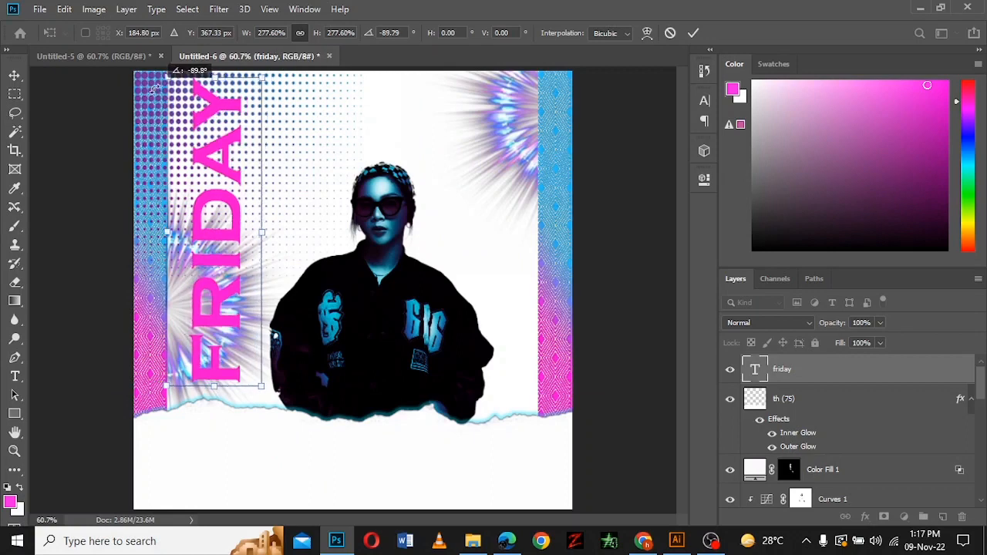
mouse_move(234, 204)
mouse_down()
mouse_move(210, 207)
mouse_move(219, 212)
mouse_up()
key(Return)
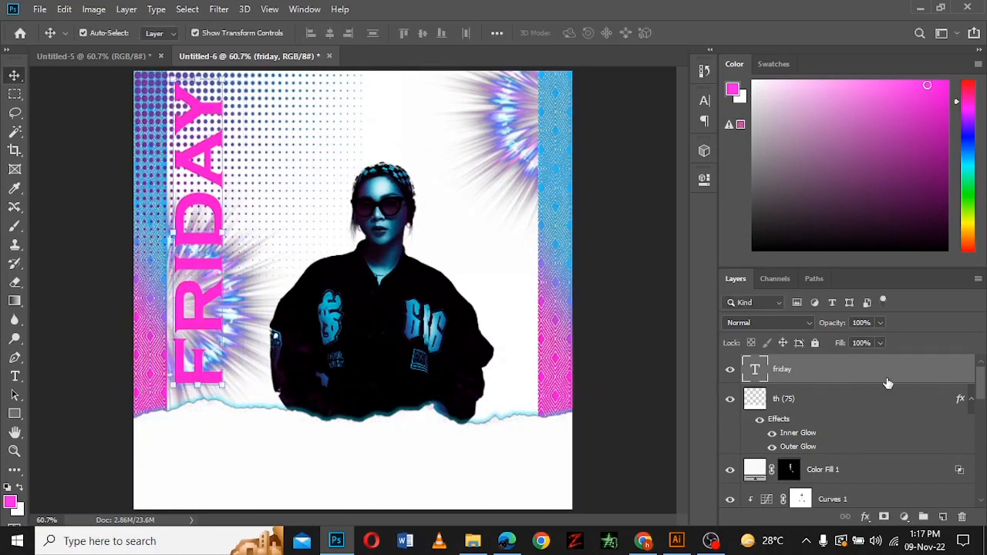
Give the friday text a cyan outer glow (02f2fb) with 91% opacity, 15% spread and 7 px size
double_click(887, 377)
scroll(540, 243, down, 4)
click(489, 233)
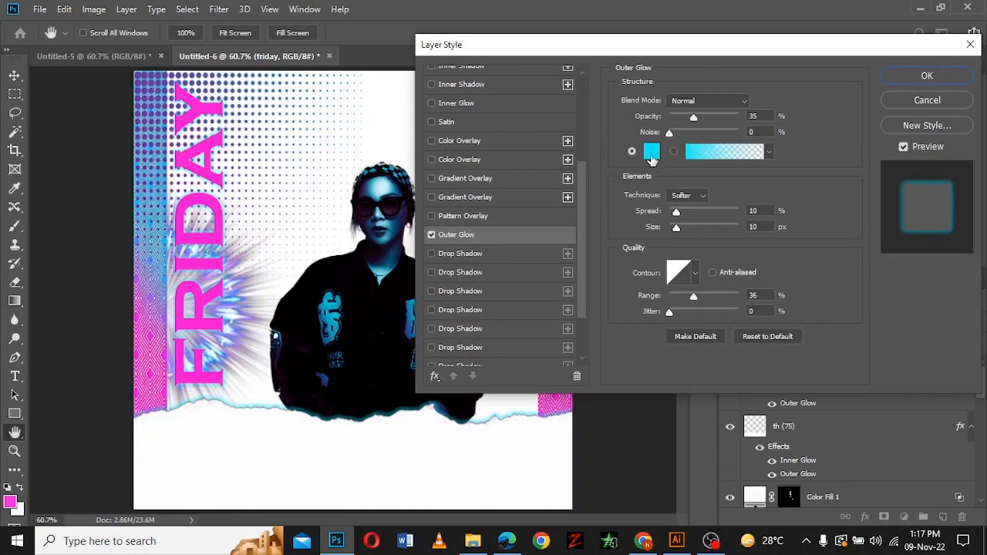
click(652, 161)
click(513, 102)
click(694, 101)
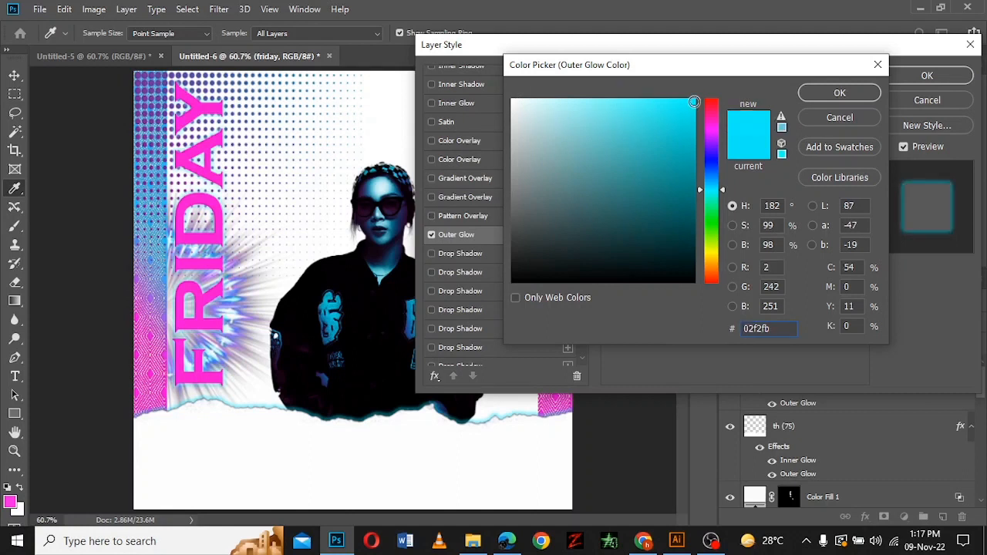
key(Return)
drag(694, 119, 732, 120)
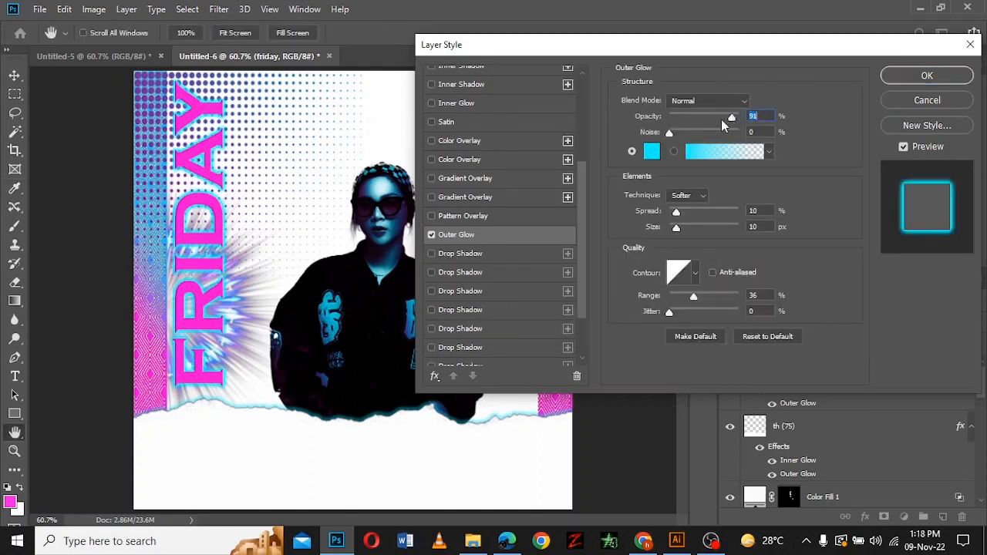
drag(675, 218, 676, 232)
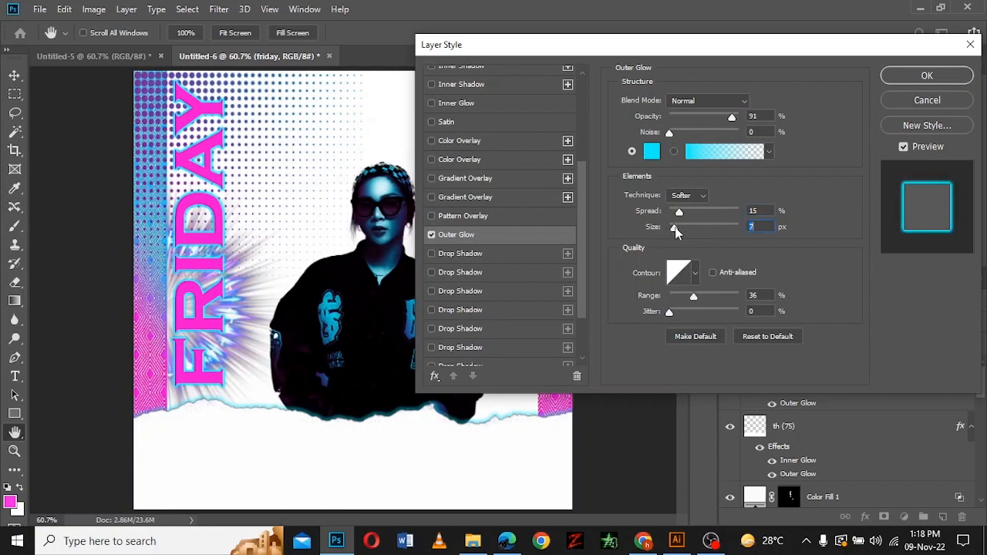
click(927, 75)
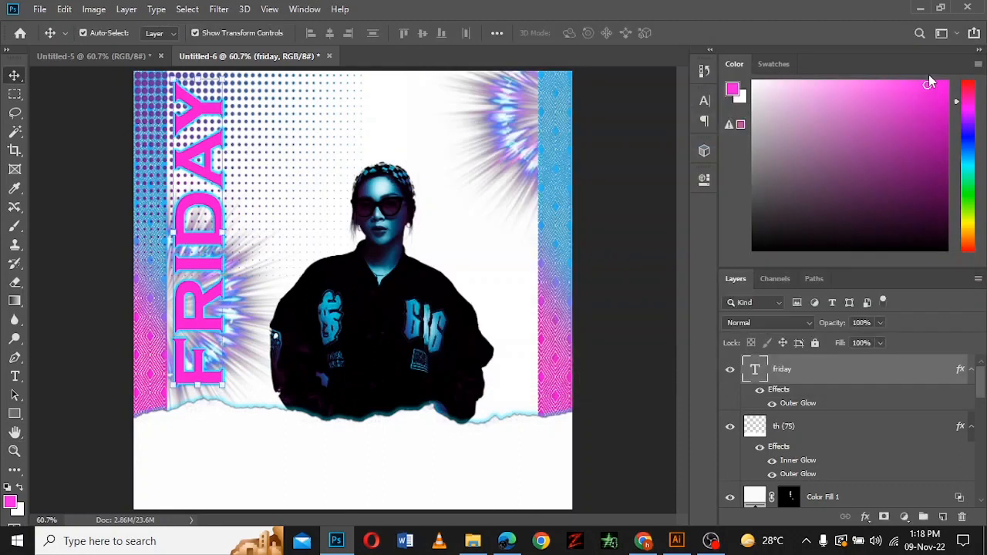
Duplicate the vertical friday text, place the copy alongside it, change its wording to "night" and align their starting edges
key(ctrl+j)
drag(190, 240, 249, 240)
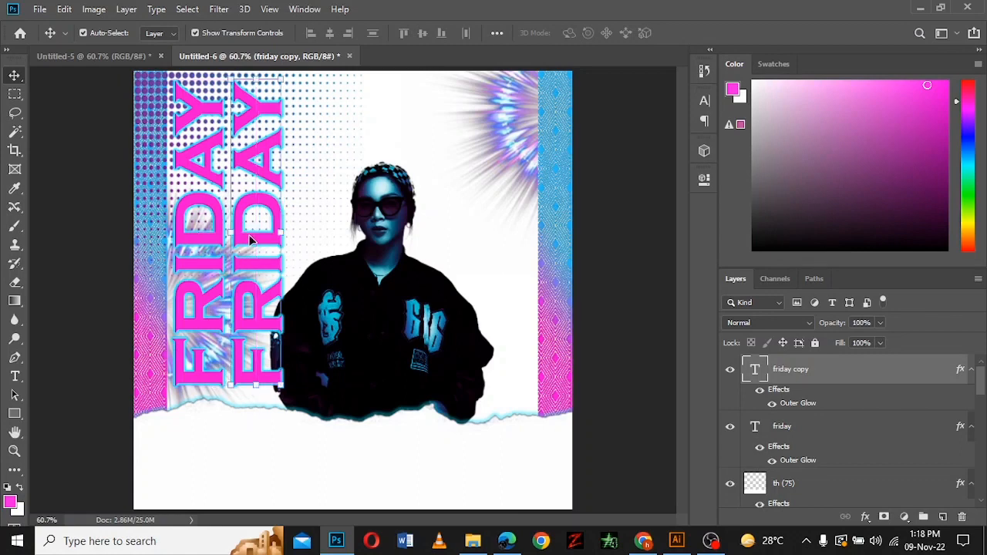
double_click(249, 240)
text(night)
click(14, 75)
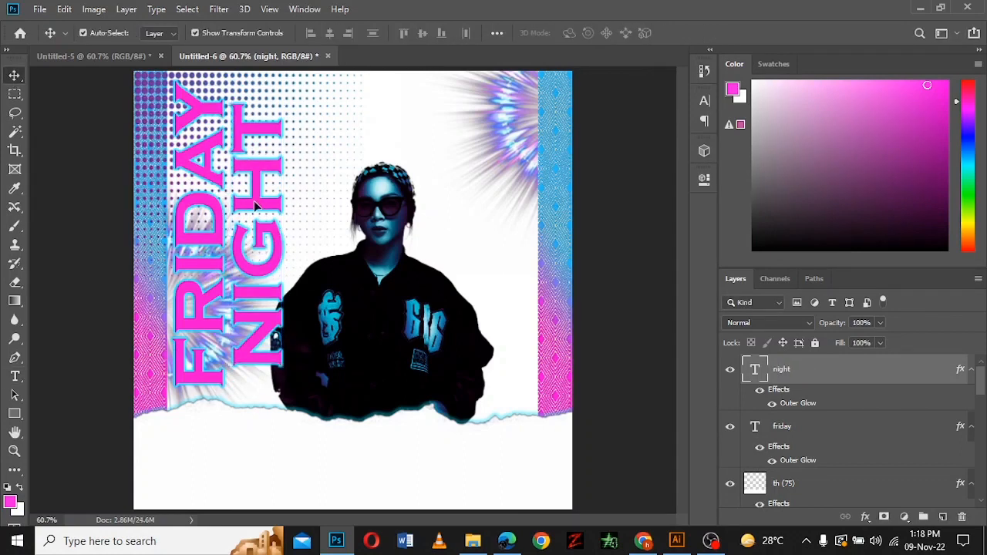
click(591, 332)
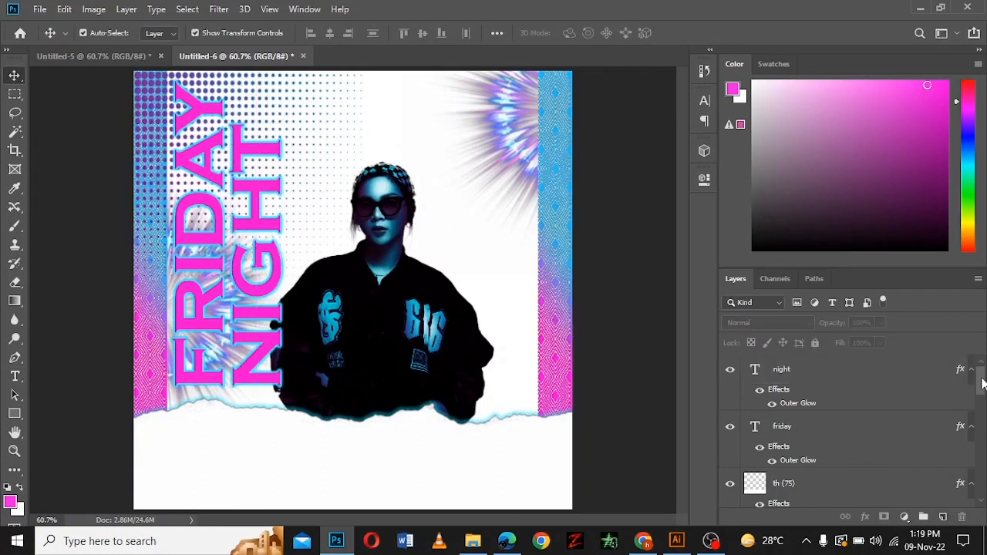
Create a layer above the night text and paint a soft pink glow beside the woman's shoulder with a 400 px brush at 13% flow
scroll(980, 387, down, 1)
scroll(887, 378, up, 1)
click(813, 372)
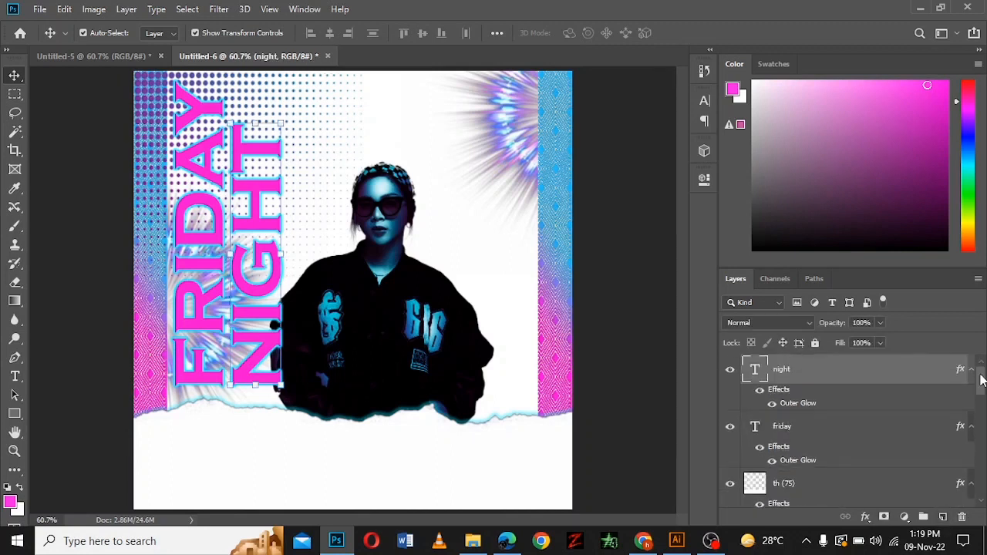
click(942, 516)
click(15, 228)
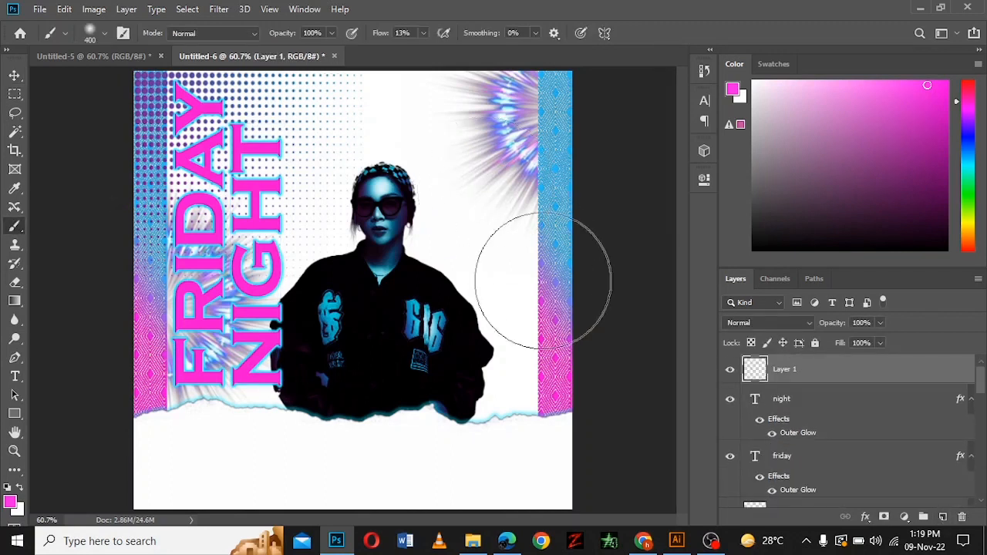
mouse_move(529, 297)
mouse_down()
mouse_move(540, 275)
mouse_move(479, 268)
mouse_move(514, 331)
mouse_move(578, 378)
mouse_move(513, 234)
mouse_up()
Add another layer, set the foreground color to cyan and paint a soft glow across the poster's top
click(943, 516)
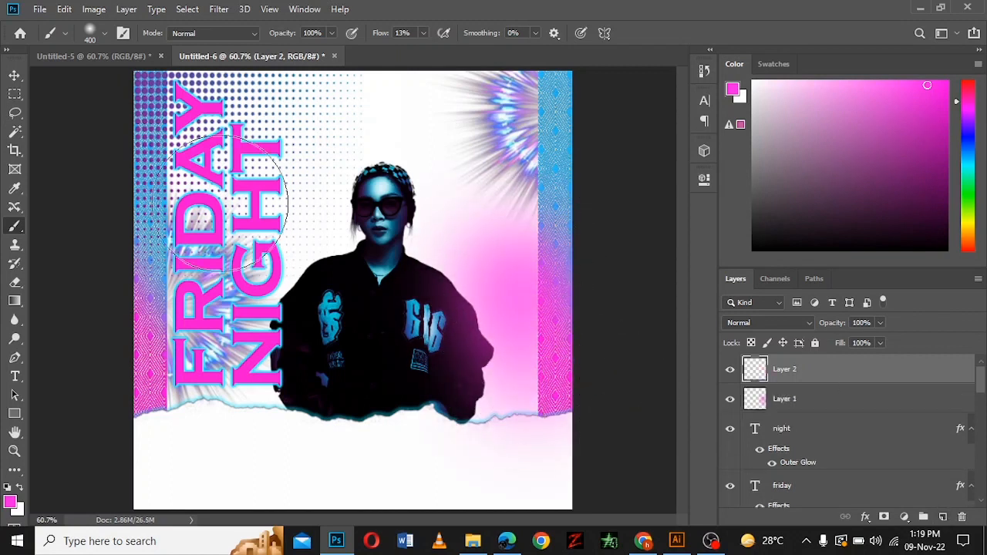
click(10, 503)
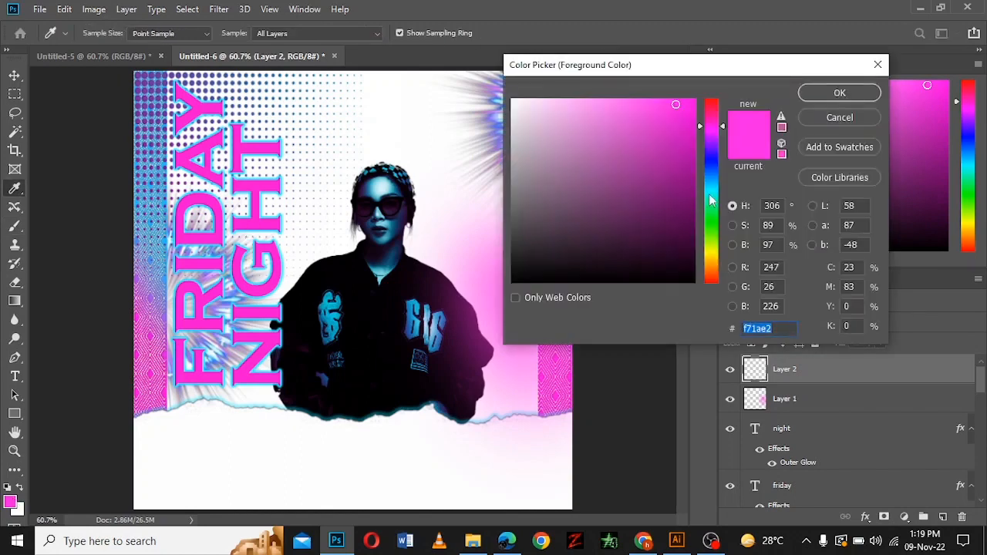
click(712, 201)
click(853, 90)
mouse_move(442, 123)
mouse_down()
mouse_move(262, 108)
mouse_move(126, 78)
mouse_up()
Select Layer 1, which holds the pink glow, and set the foreground color back to bright pink
click(829, 397)
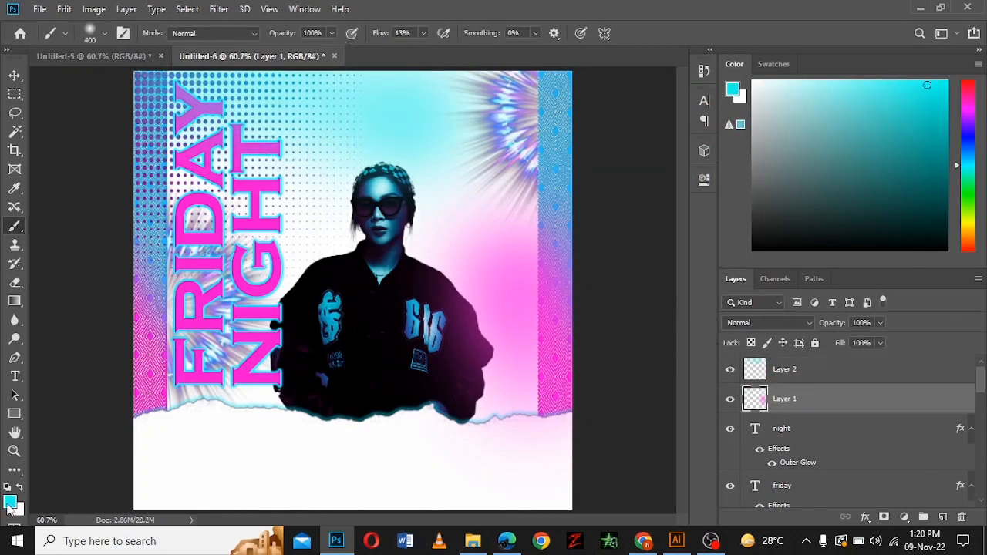
click(10, 503)
click(497, 282)
click(839, 92)
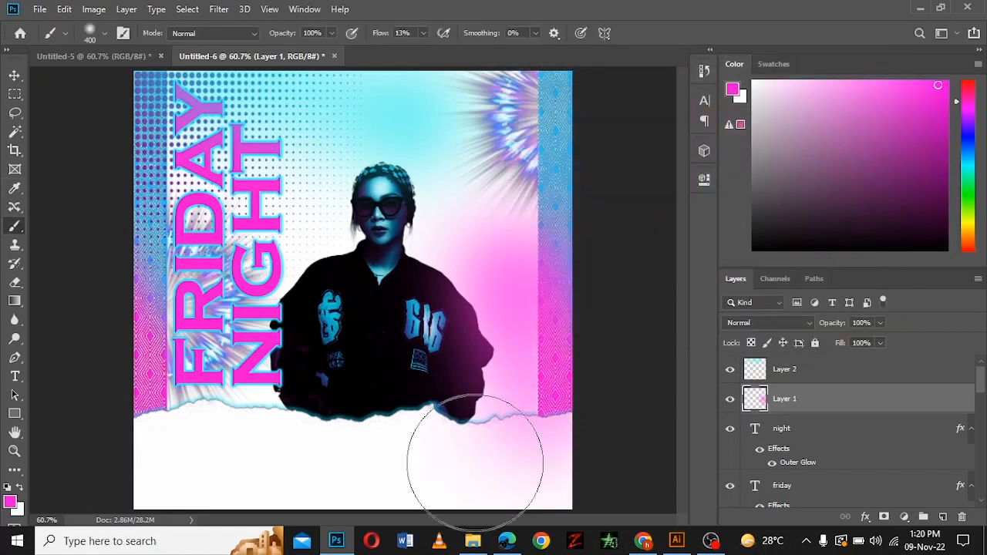
Erase the pink glow from the lower torn-paper area on Layer 1 with a 250 px Soft Round eraser
click(14, 282)
click(106, 36)
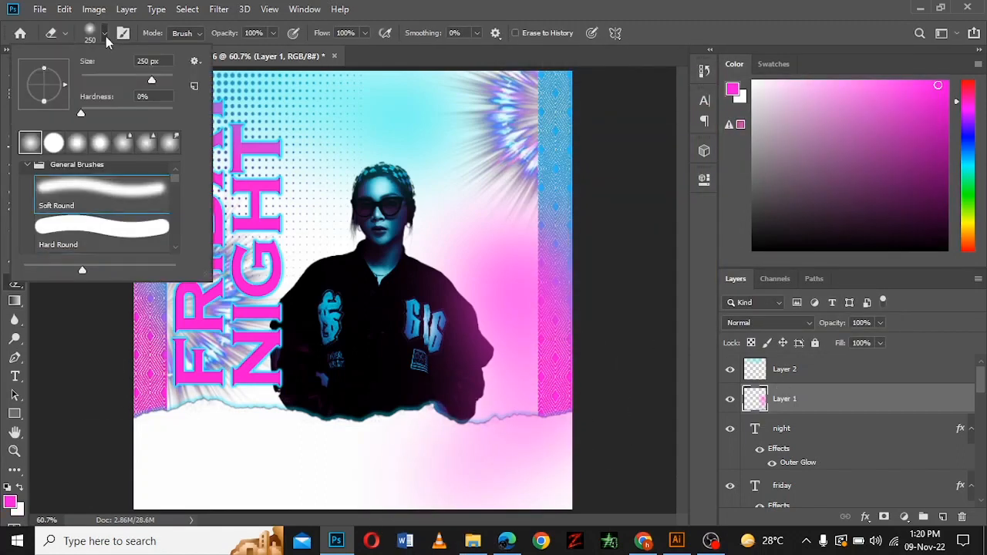
click(31, 144)
mouse_move(390, 502)
mouse_down()
mouse_move(417, 485)
mouse_move(429, 521)
mouse_up()
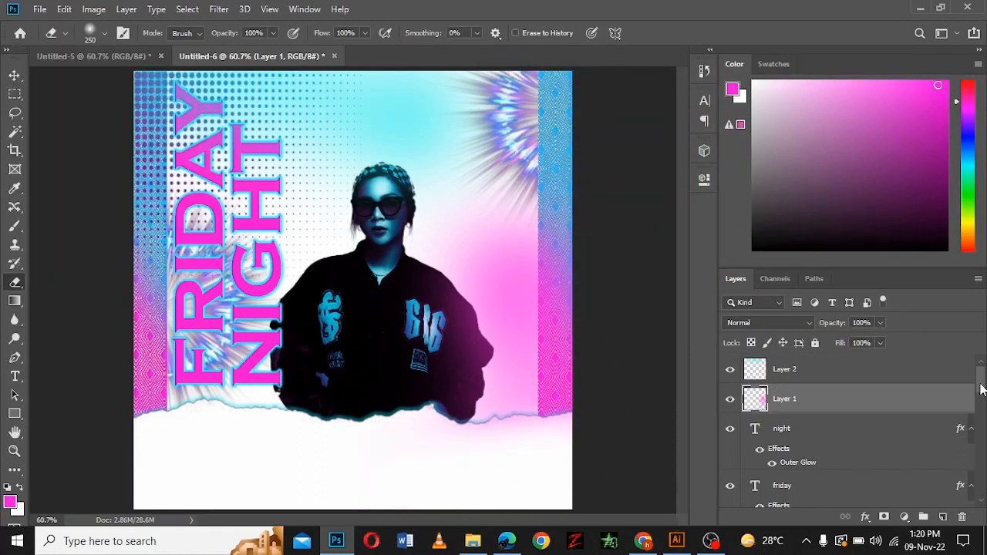
Add the text "your text here" above Layer 2 in pink 72 pt Copperplate Gothic Bold and centre it just below the torn-paper edge
scroll(979, 389, down, 1)
scroll(980, 389, up, 1)
click(838, 372)
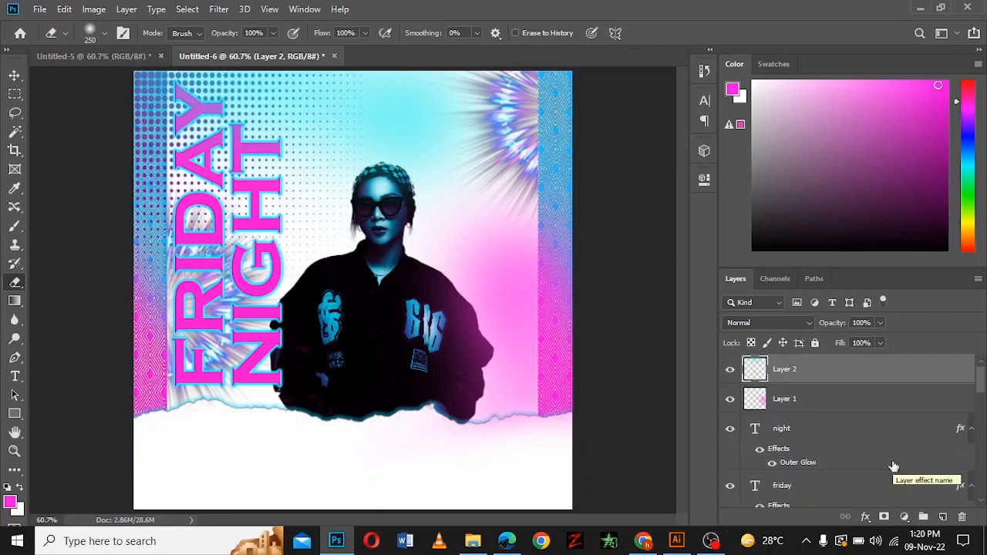
click(16, 377)
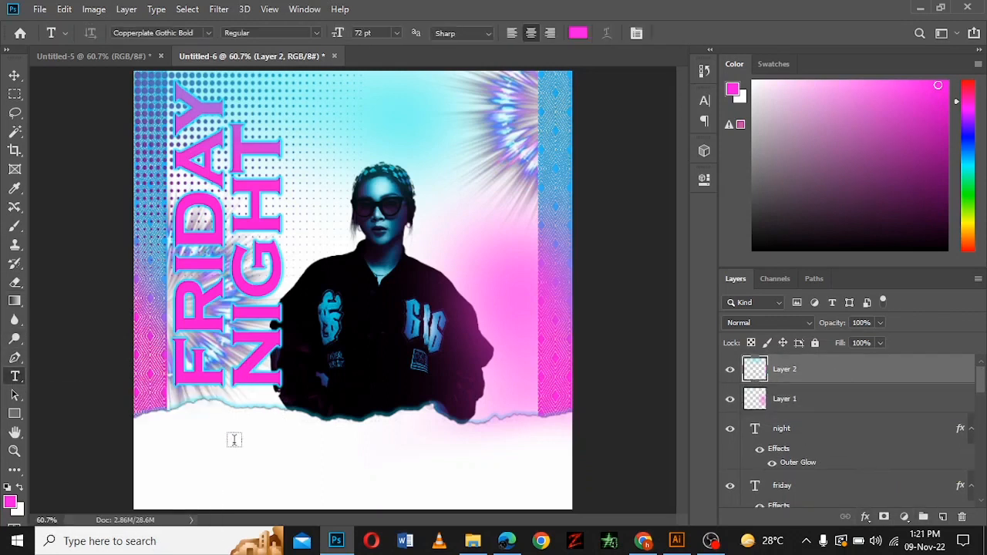
click(280, 453)
text(your text here)
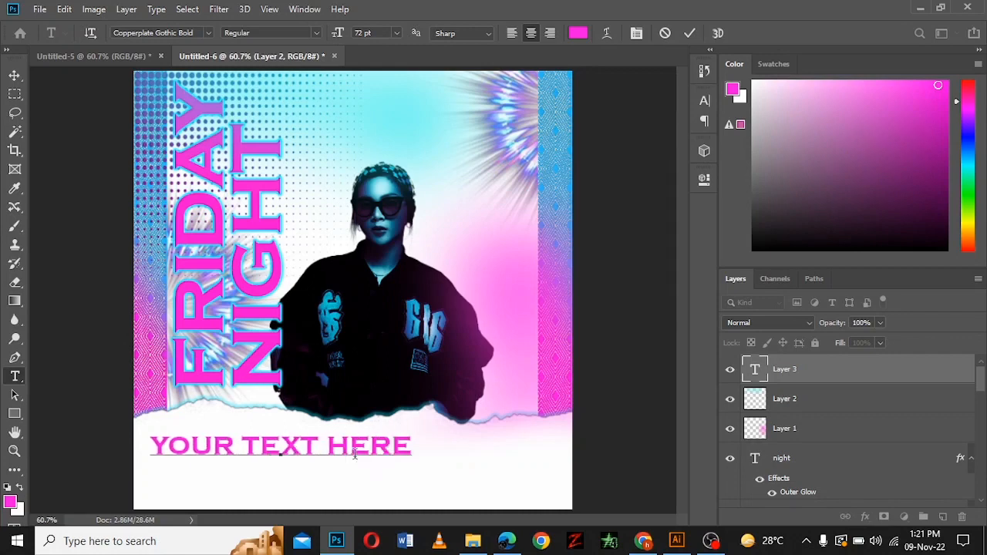
key(ctrl+Return)
drag(312, 445, 384, 438)
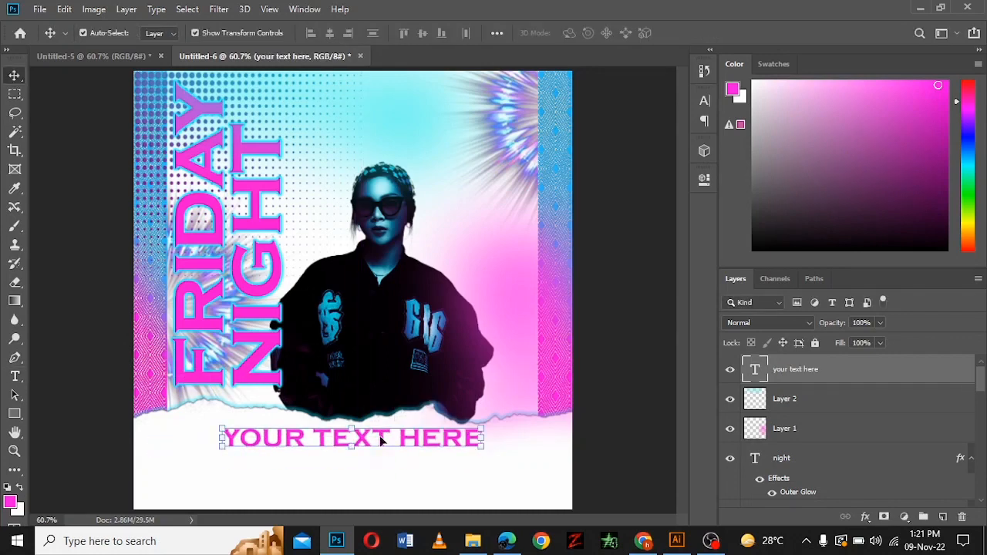
Recolor the "your text here" line black and finish the text edit
double_click(382, 440)
click(582, 33)
click(516, 282)
key(Return)
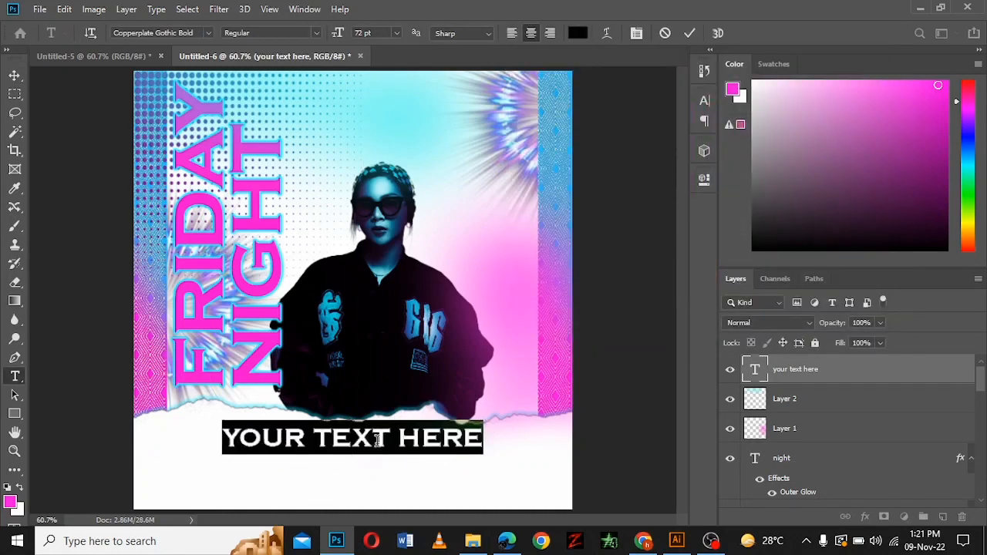
click(14, 76)
Duplicate the black text line, place the copy directly below it and enlarge the copy to about 142%
drag(344, 442, 344, 471)
key(ctrl+z)
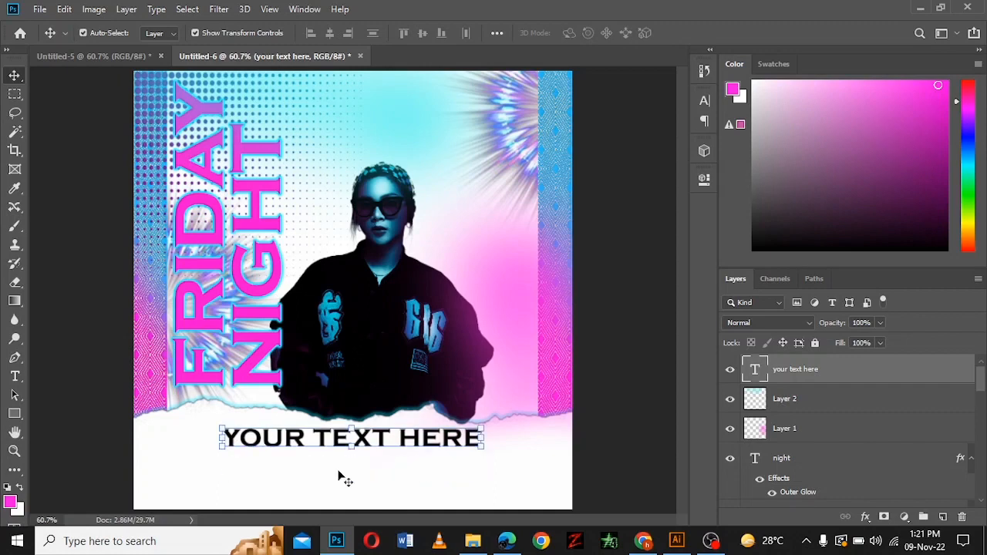
key(ctrl+j)
drag(363, 437, 353, 491)
key(ctrl+t)
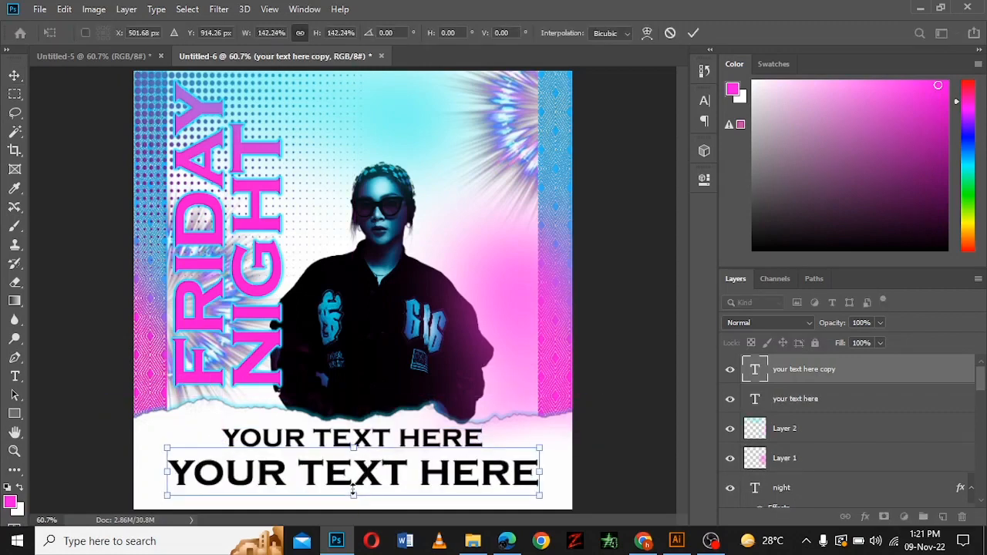
key(Return)
Replace the enlarged copy's wording with "special guest"
double_click(755, 369)
text(special guest)
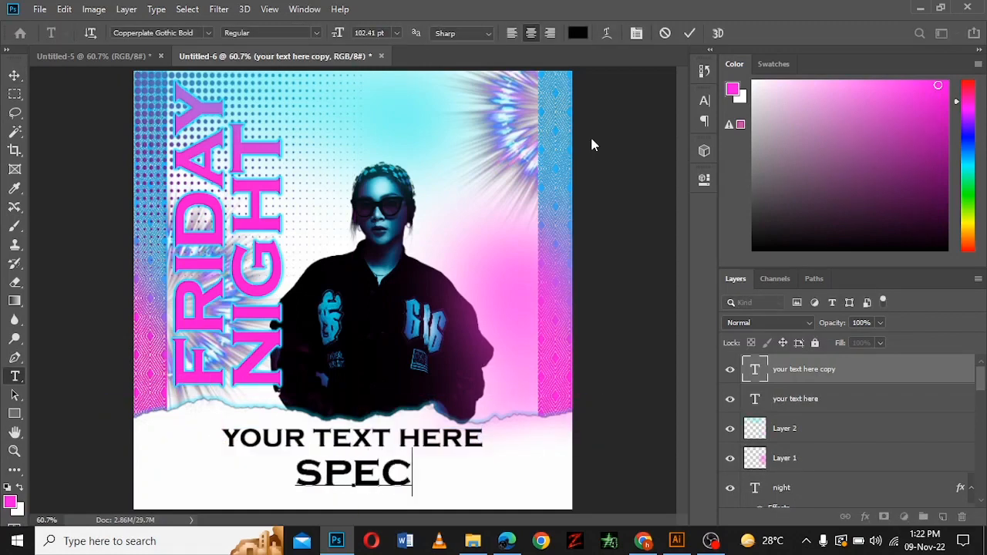
key(ctrl+Return)
key(v)
Apply a pink-to-blue Gradient Overlay to the special guest text and move it up close beneath the first text line
double_click(881, 376)
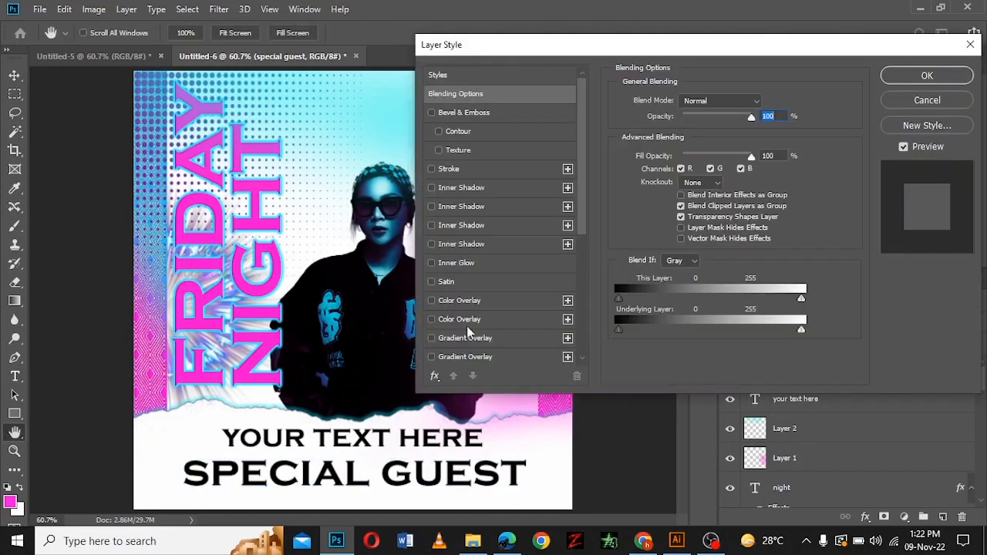
click(463, 337)
click(923, 74)
drag(393, 481, 393, 472)
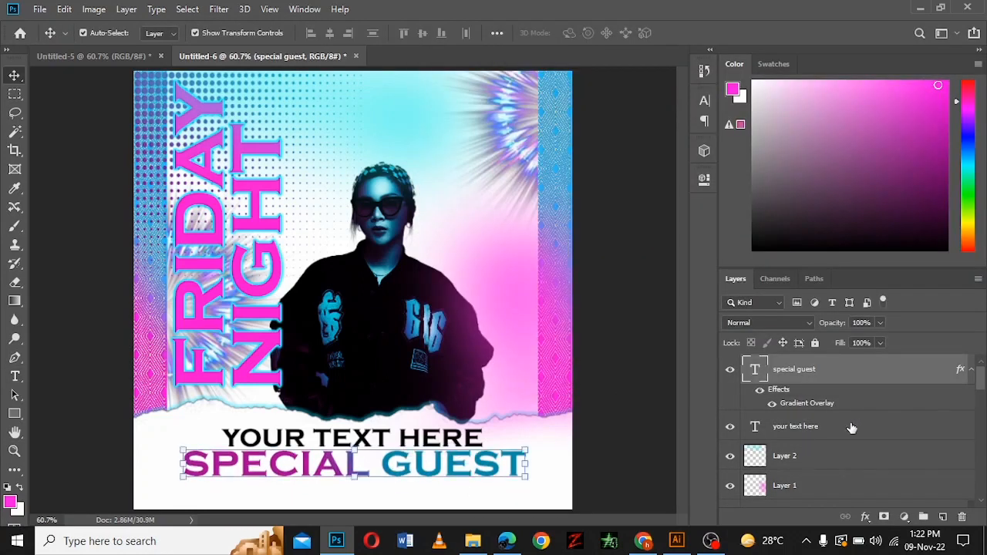
Duplicate the "your text here" line and place the copy beneath SPECIAL GUEST near the poster's lower edge
click(852, 428)
drag(388, 440, 388, 490)
click(626, 413)
click(859, 374)
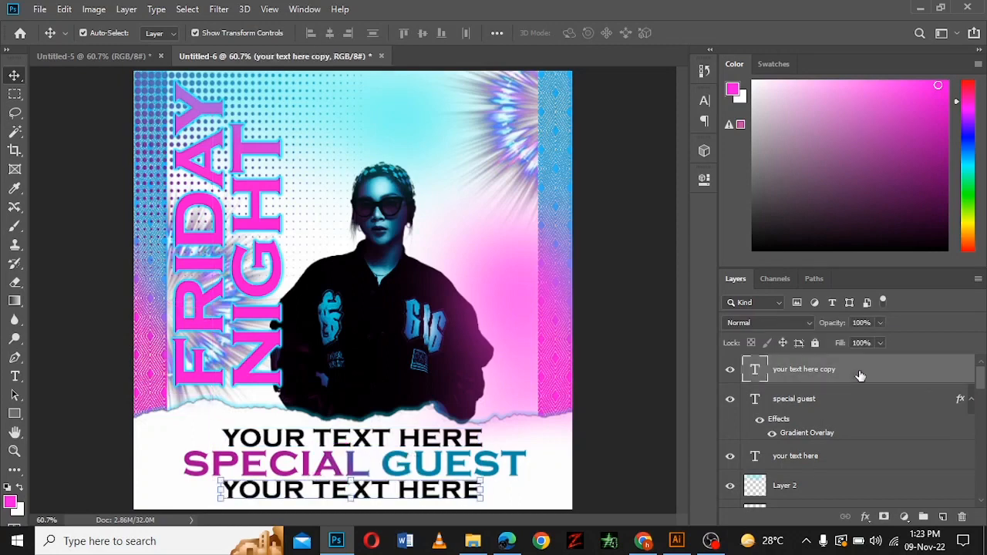
Draw a 639 × 49 px cyan rectangle without a stroke behind the lowest text line, layered just above special guest
click(848, 402)
key(u)
drag(209, 479, 490, 502)
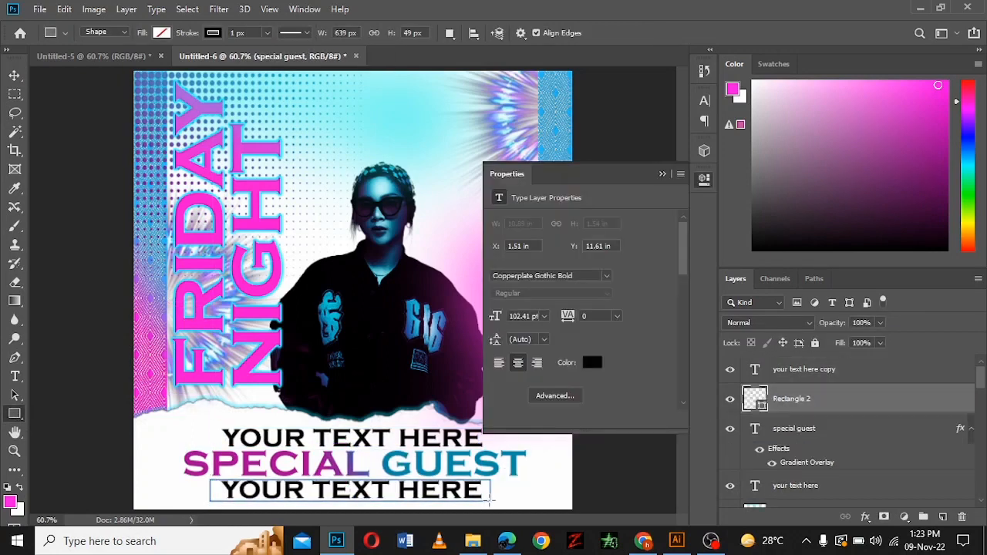
click(499, 266)
click(508, 340)
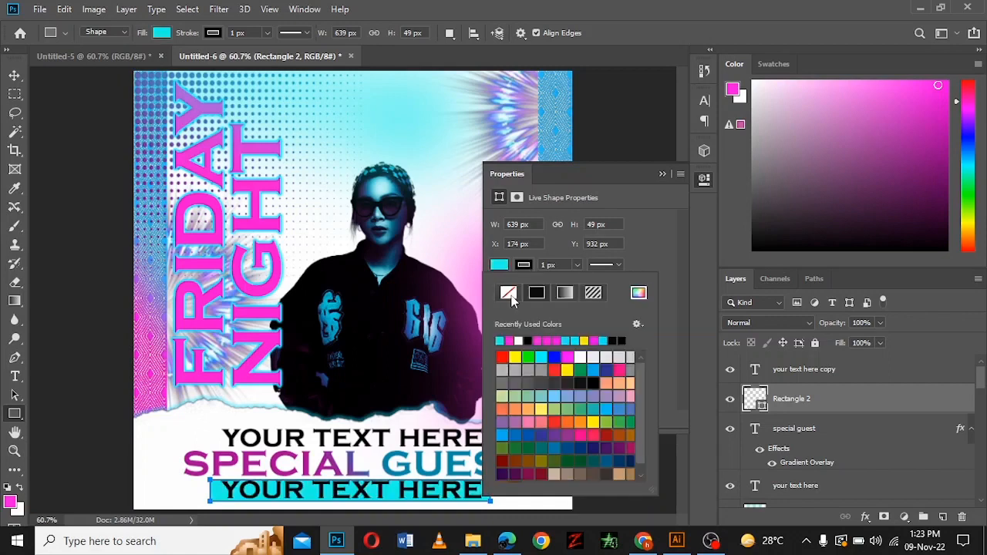
Apply a linear pink-to-blue Gradient Overlay to Rectangle 2 with 66% opacity, 31° angle and 120% scale
double_click(882, 398)
click(508, 341)
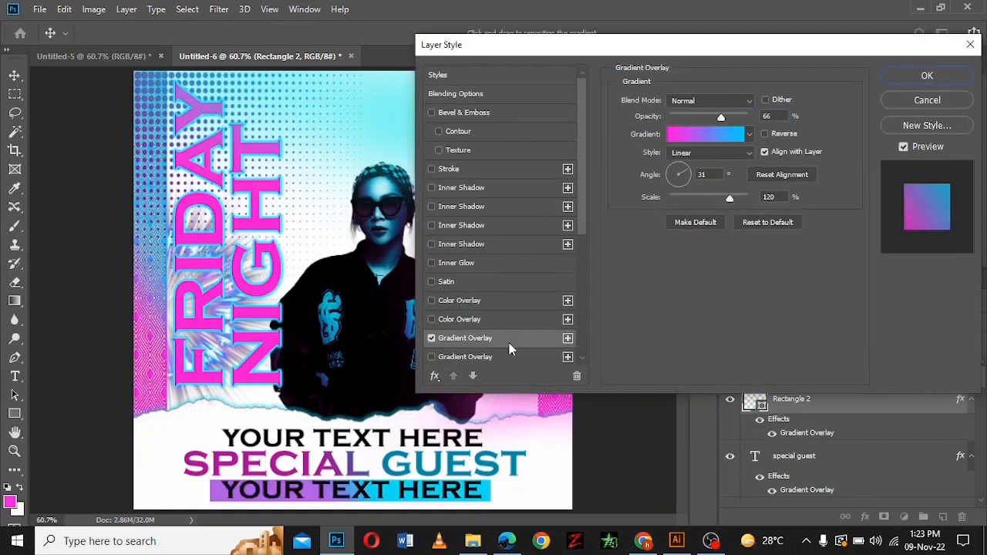
click(926, 76)
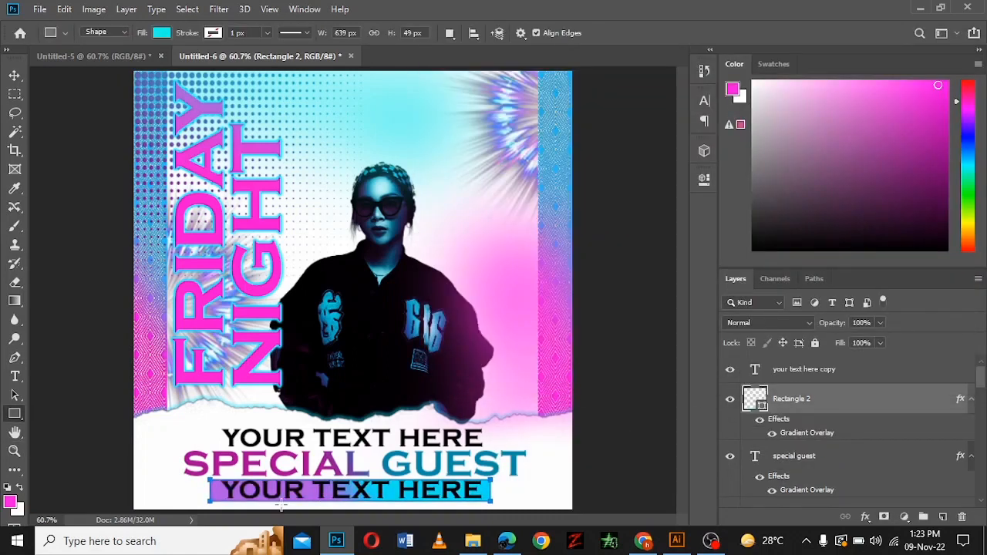
click(894, 370)
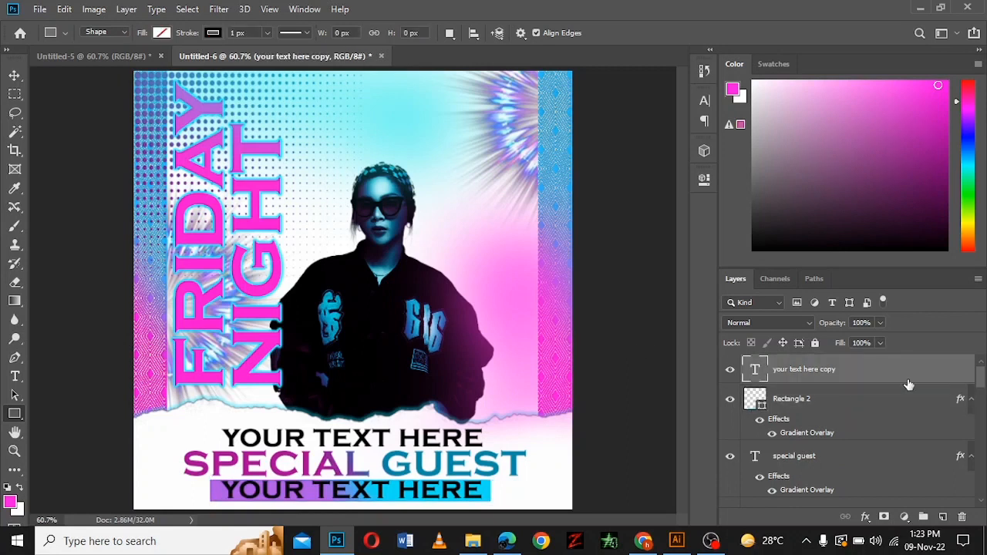
Enlarge the upper-right starburst on layer th (72) to about 121% and reposition it so more of it shows beside the woman
scroll(979, 392, down, 10)
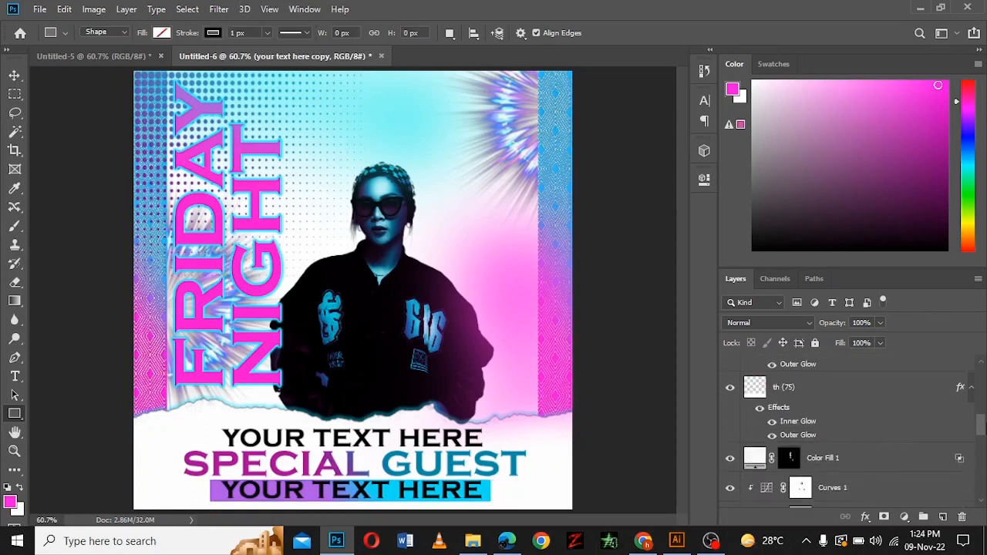
click(820, 465)
key(ctrl+t)
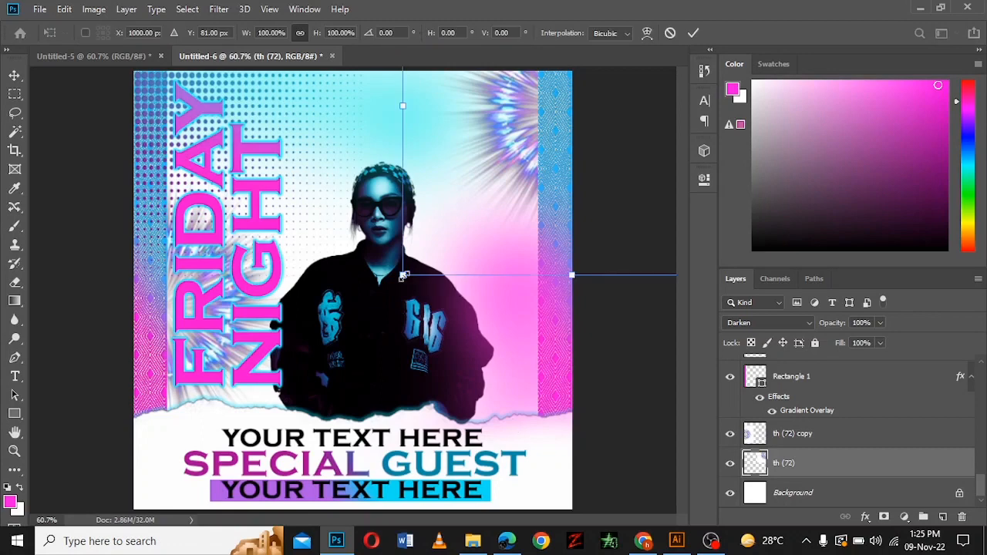
drag(404, 277, 349, 312)
drag(471, 159, 434, 112)
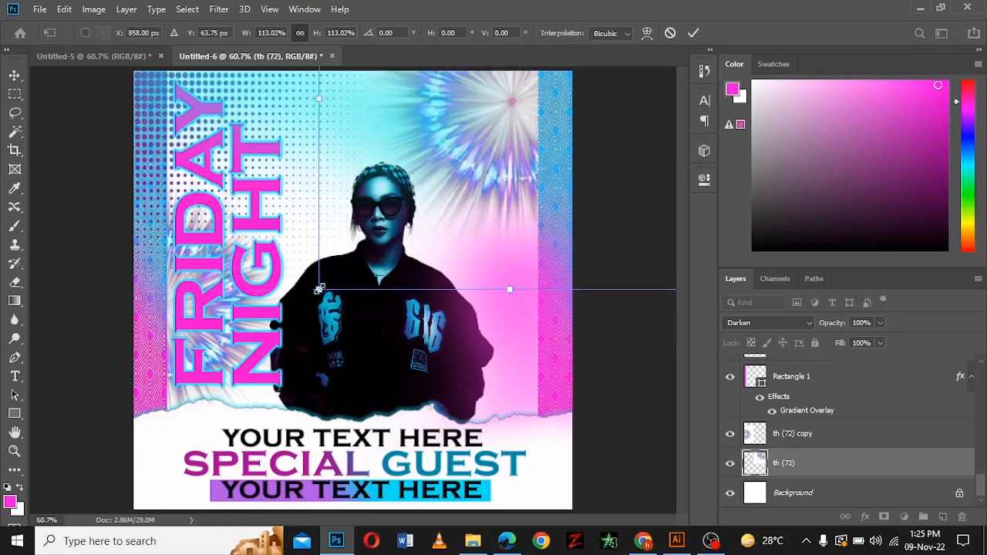
drag(317, 289, 290, 315)
drag(479, 120, 502, 136)
click(694, 33)
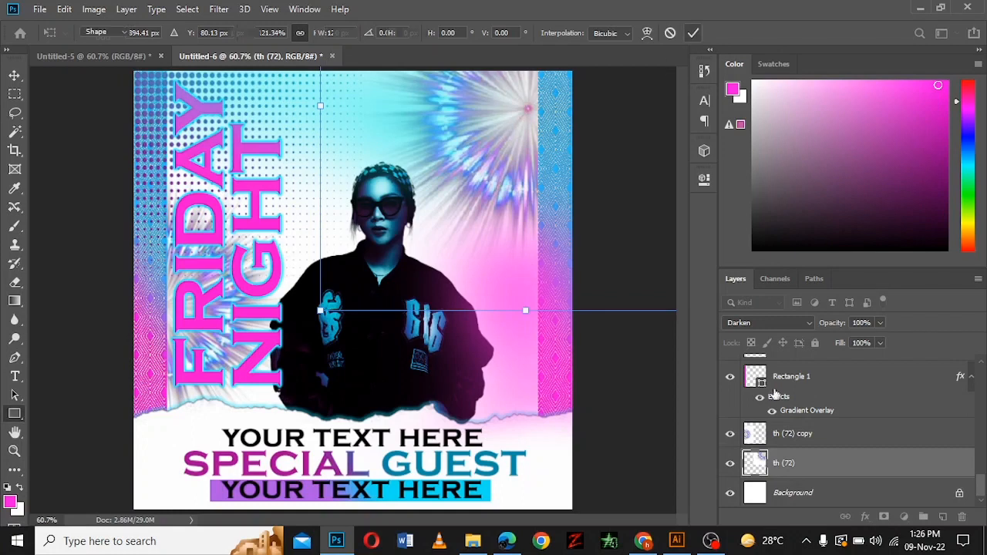
Enlarge the starburst copy behind FRIDAY NIGHT to about 107% and shift it slightly down toward the poster's left edge
click(823, 435)
key(ctrl+t)
drag(327, 135, 351, 114)
drag(230, 288, 210, 306)
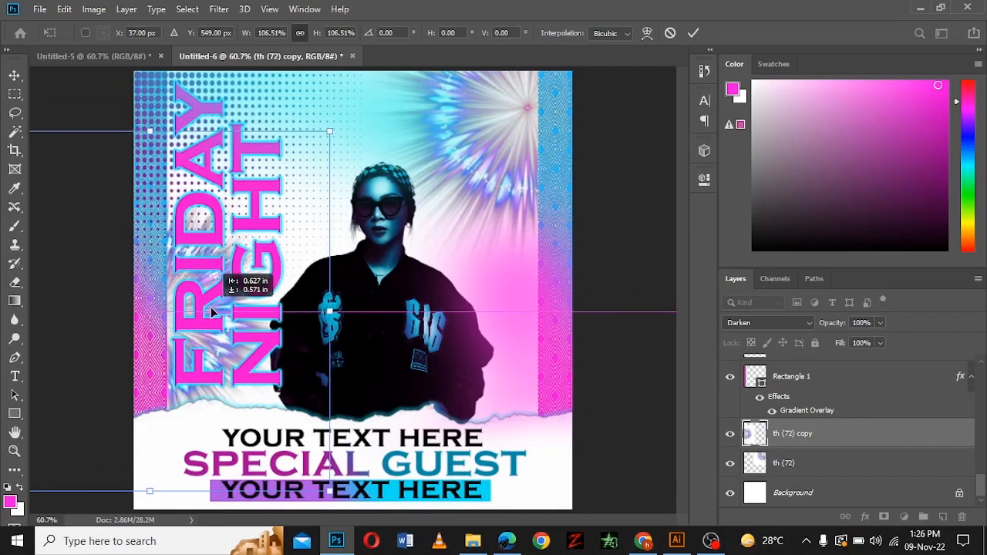
click(693, 33)
key(u)
Scale the upper-right starburst on th (72) down slightly and tuck it closer to the poster's upper-right corner
click(784, 463)
key(ctrl+t)
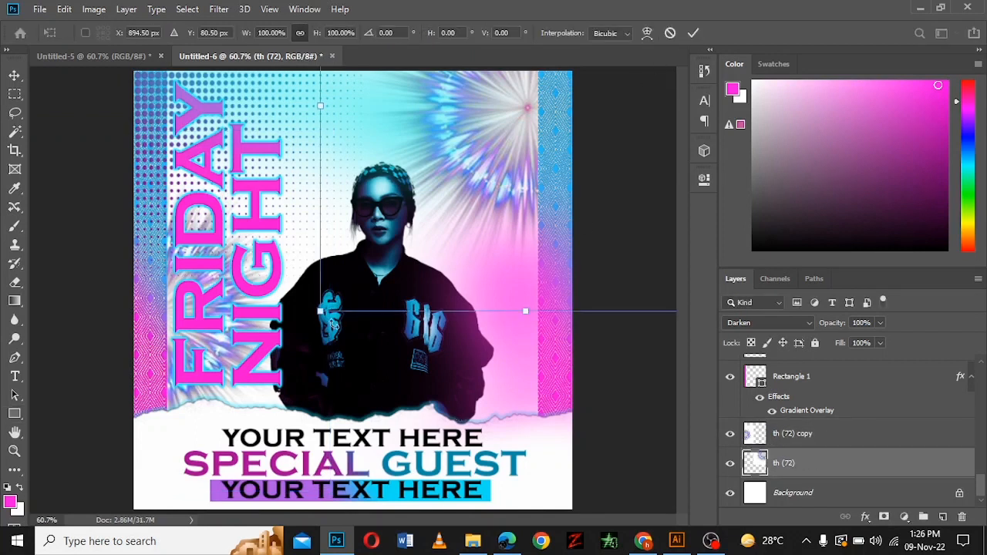
drag(552, 309, 539, 286)
click(693, 33)
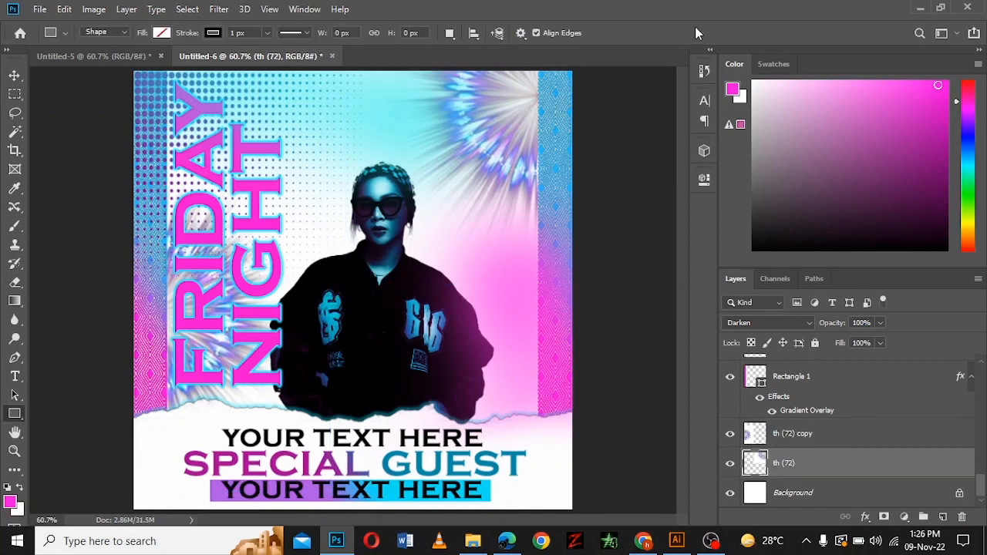